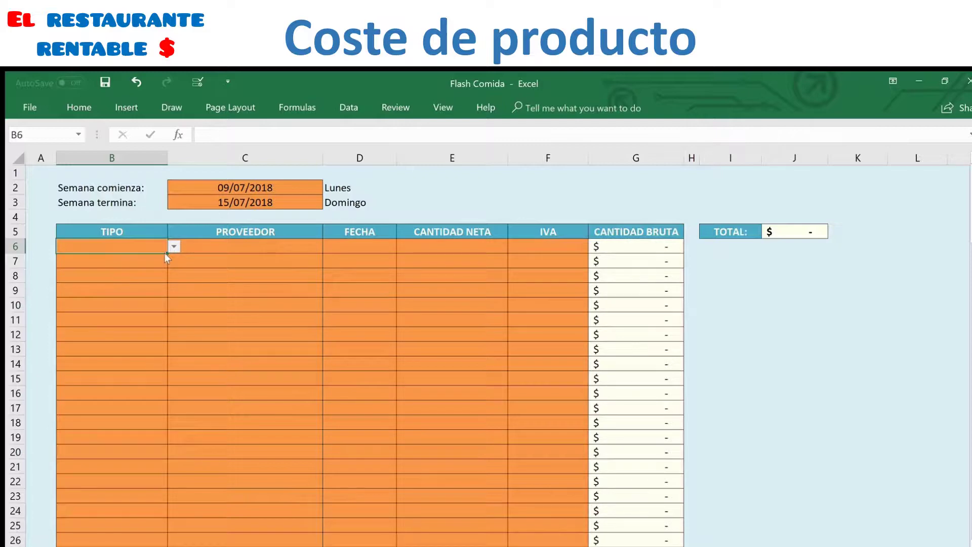
Step: Set the first invoice entry in row 6 to type Factura and supplier PESCADO
type("Factura")
left_click(229, 245)
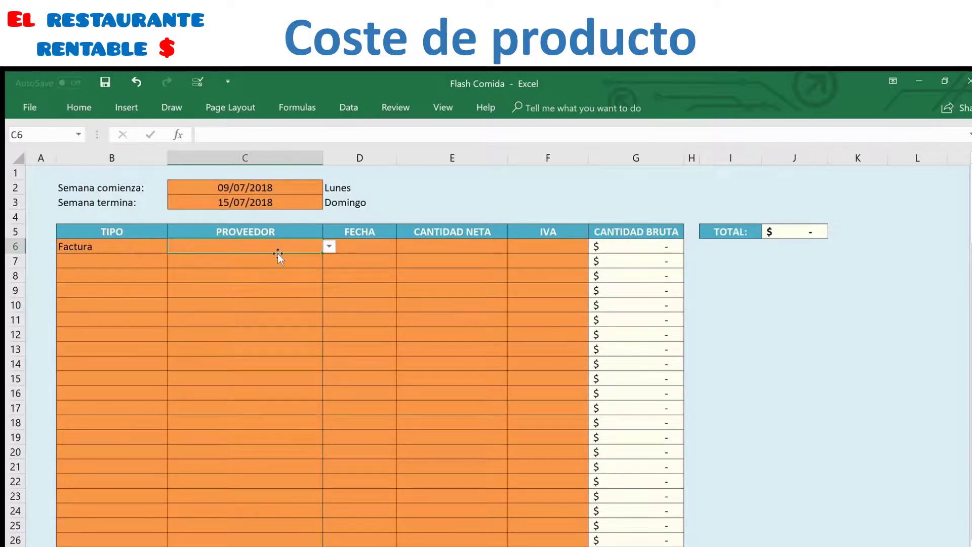
left_click(329, 247)
left_click(305, 257)
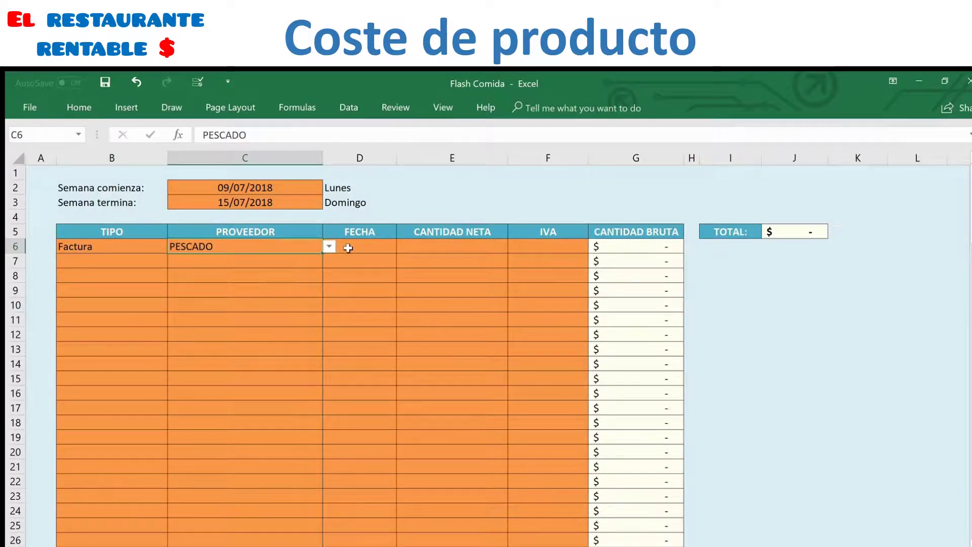
Step: Enter the date 09/07/2018 and a net amount of 347.13 for the PESCADO invoice in row 6
left_click(348, 248)
type("09")
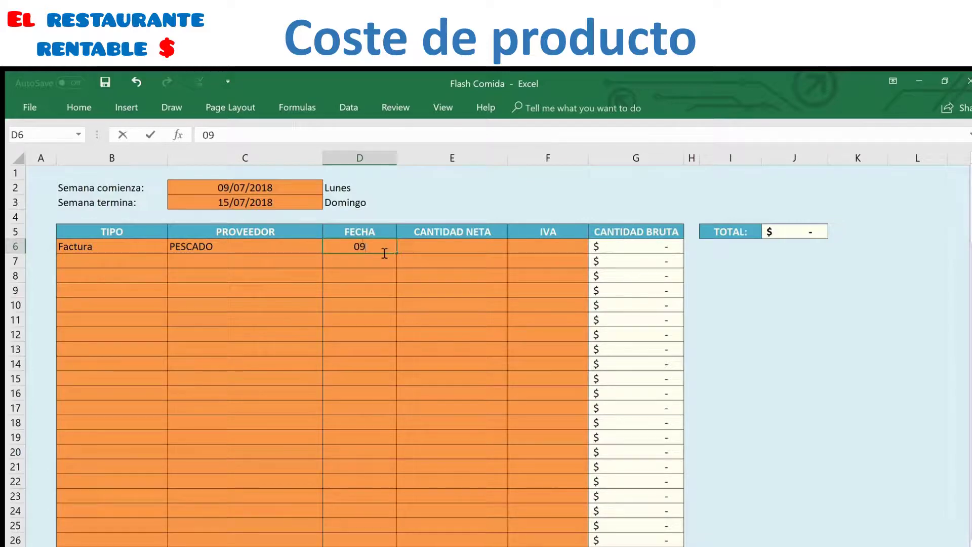
type("/07/2018")
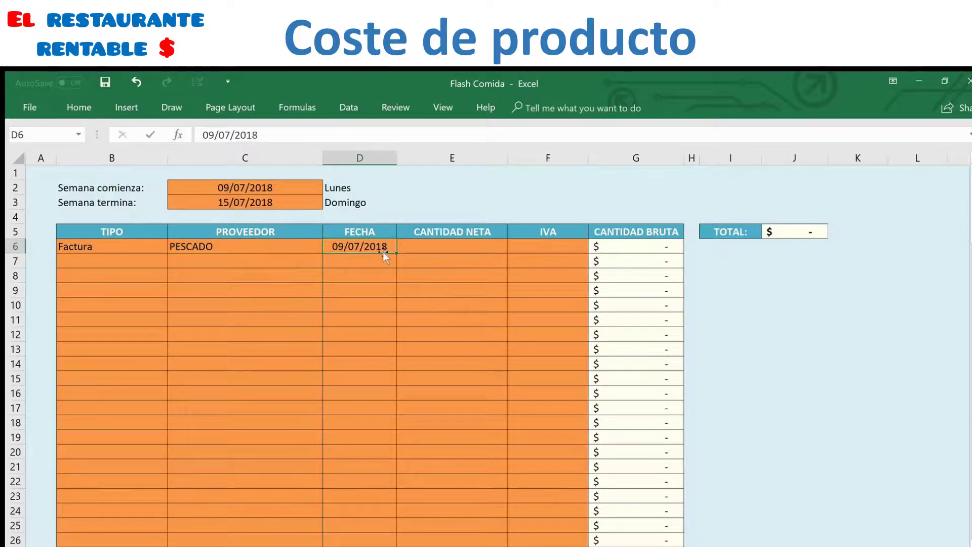
key("Return")
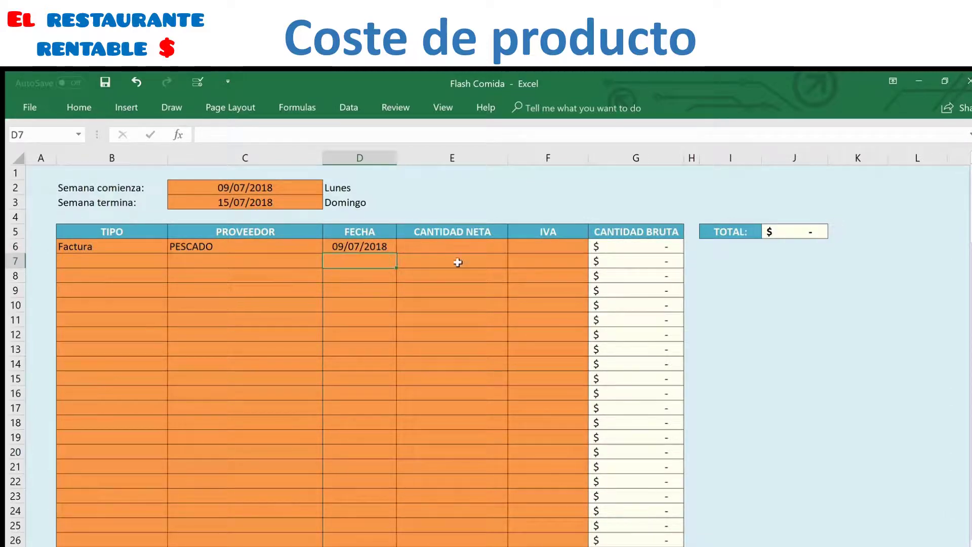
left_click(464, 246)
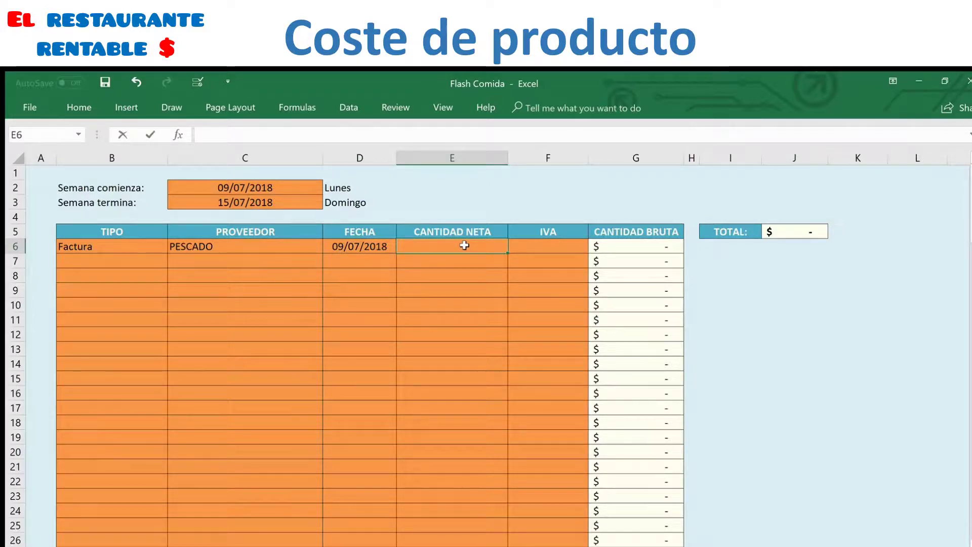
type("347.13")
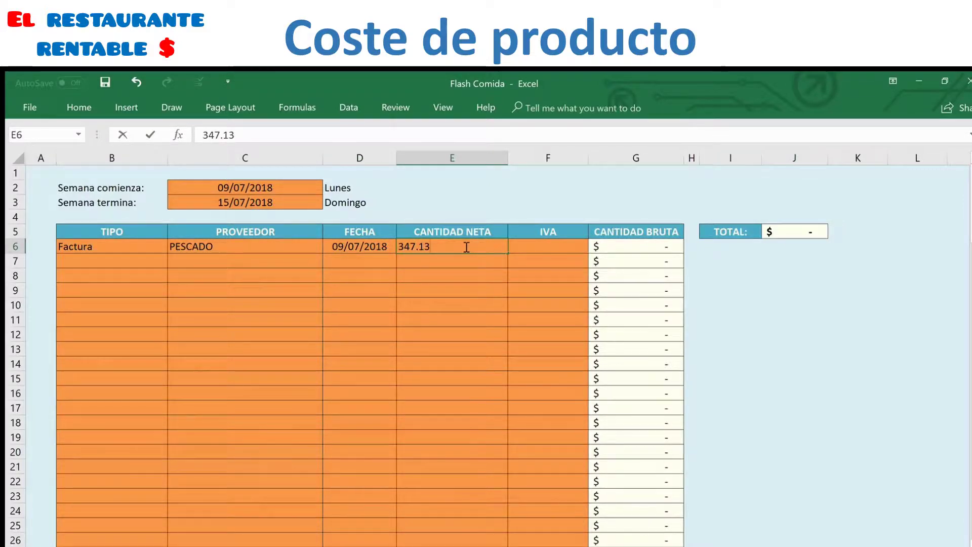
key("Return")
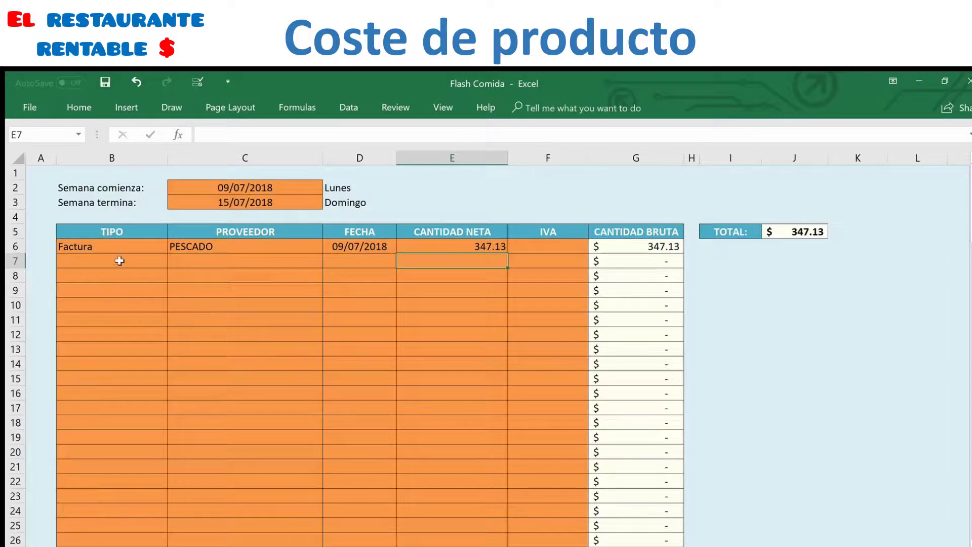
Step: Fill the Factura type down from row 6 to row 11 and choose CARNE as the supplier in row 7
left_click(127, 246)
left_click_drag(167, 253, 167, 325)
left_click(223, 261)
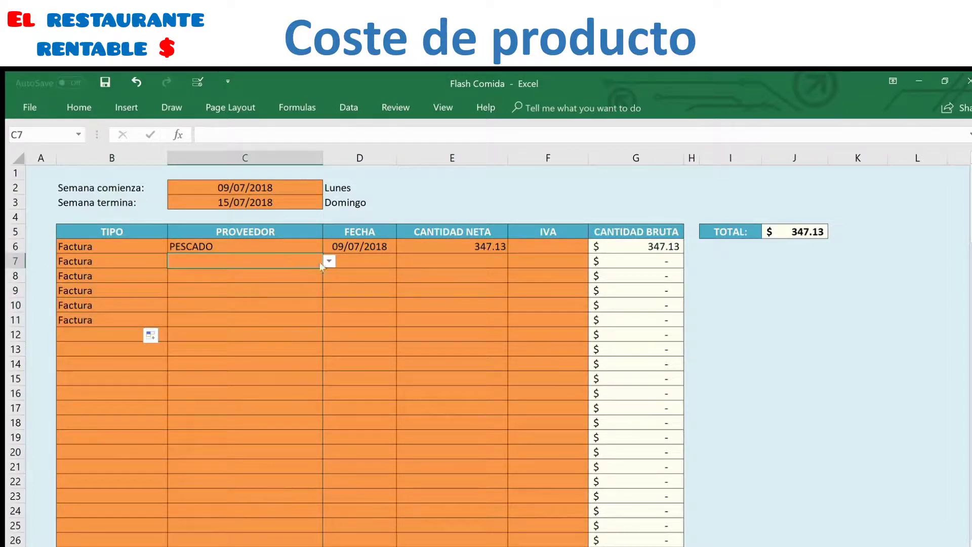
left_click(331, 269)
left_click(304, 259)
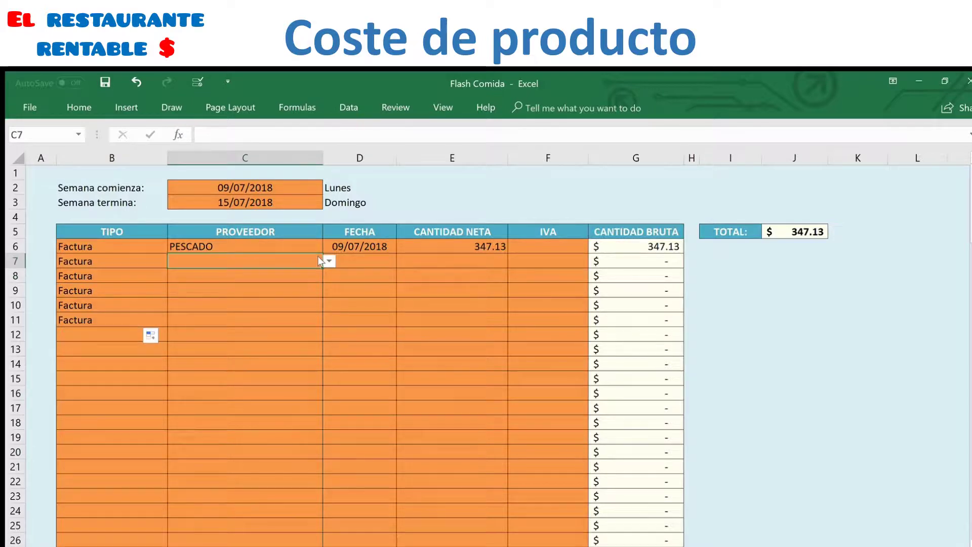
left_click(329, 261)
left_click(203, 278)
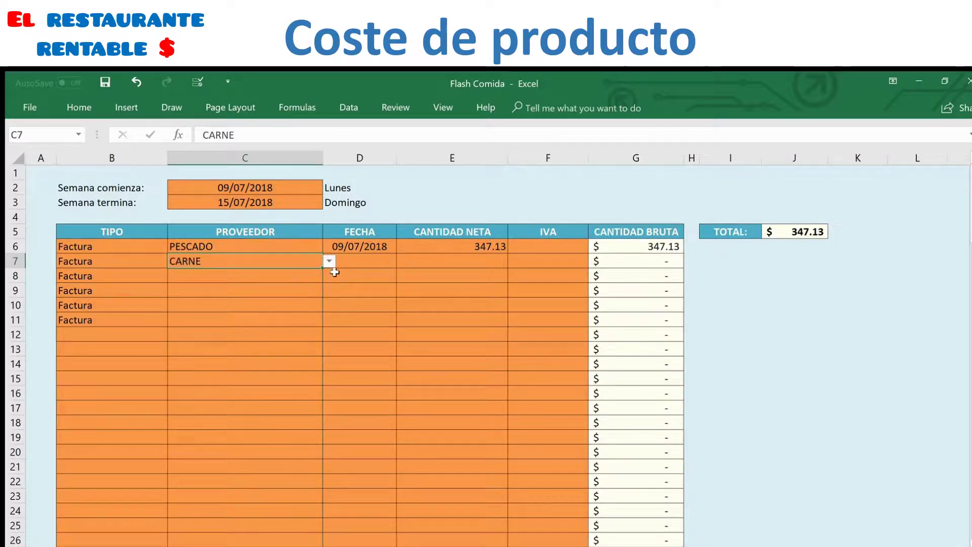
Step: Copy the PESCADO invoice's date into the date cell of the CARNE row
left_click(351, 262)
left_click(353, 247)
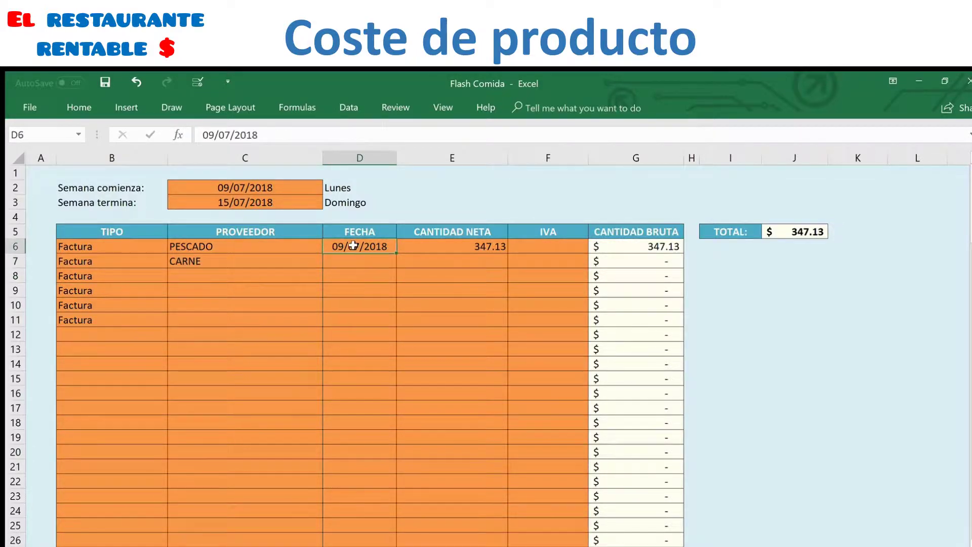
key("ctrl+c")
left_click(350, 258)
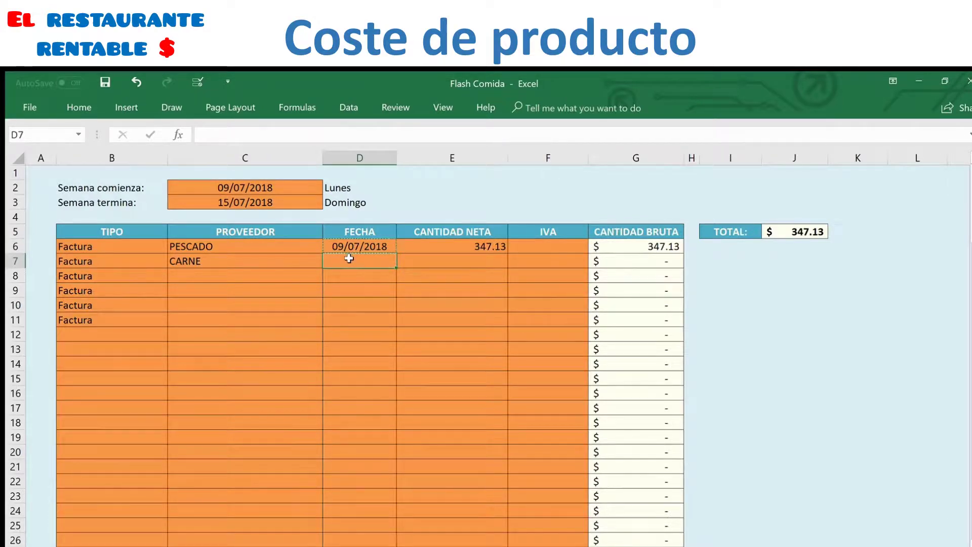
key("ctrl+v")
Step: Set the net amount of the CARNE invoice in row 7 to 331.51
left_click(466, 256)
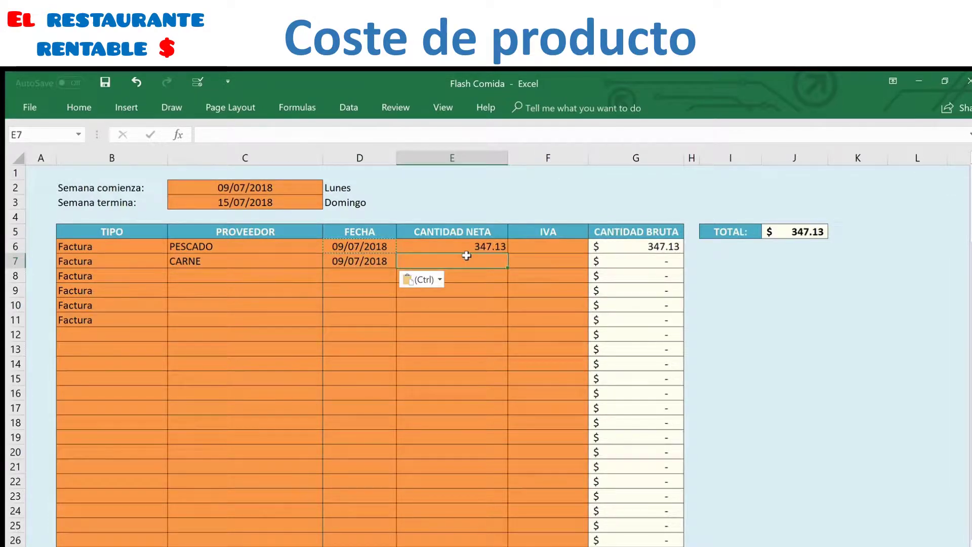
type("331.513")
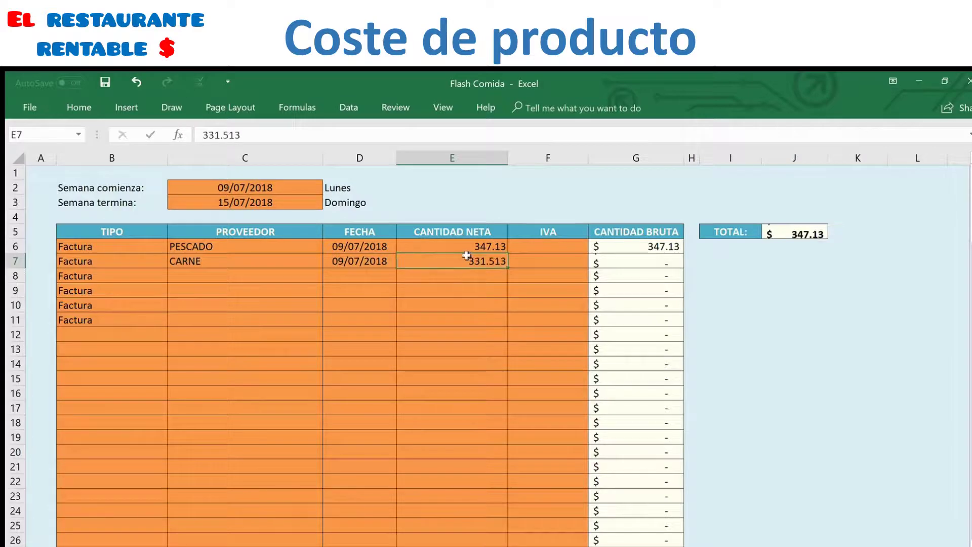
key("Return")
left_click(466, 262)
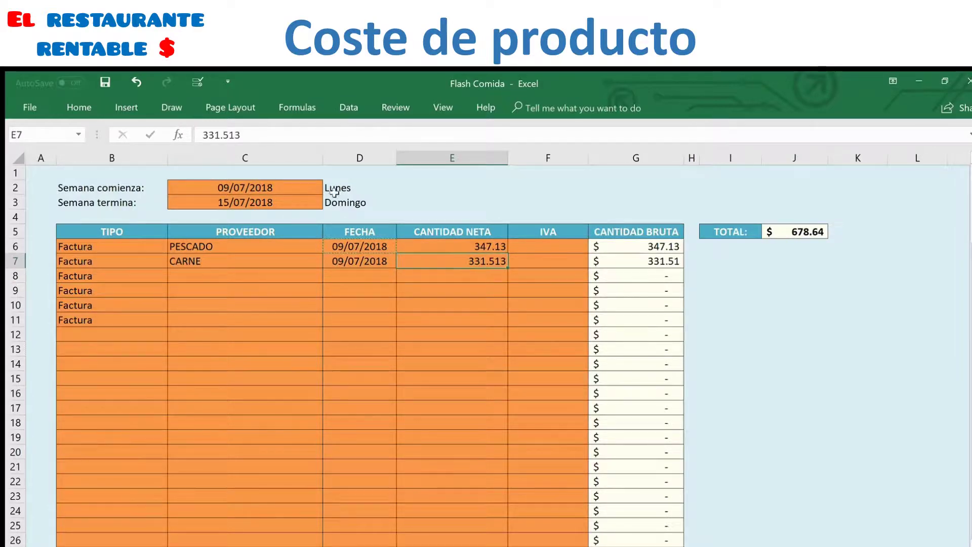
left_click(308, 141)
key("Return")
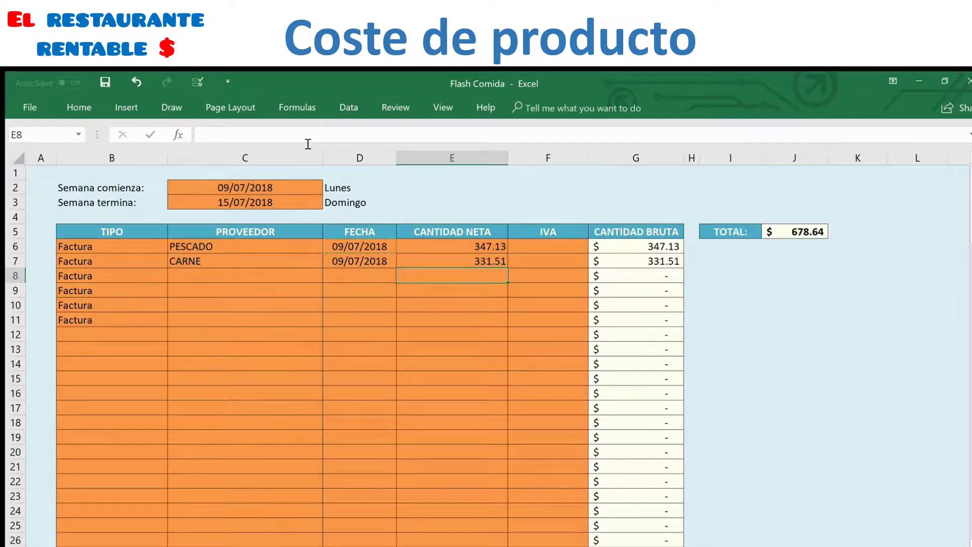
Step: Choose PRODUCTOS SECOS as the supplier in row 8 and enter the date 08/07/2018
left_click(216, 273)
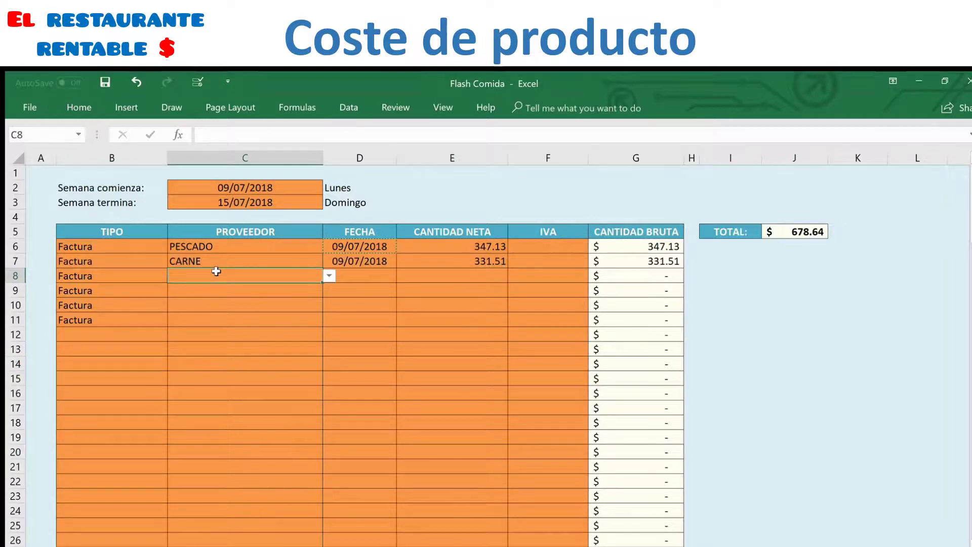
left_click(329, 276)
left_click(304, 299)
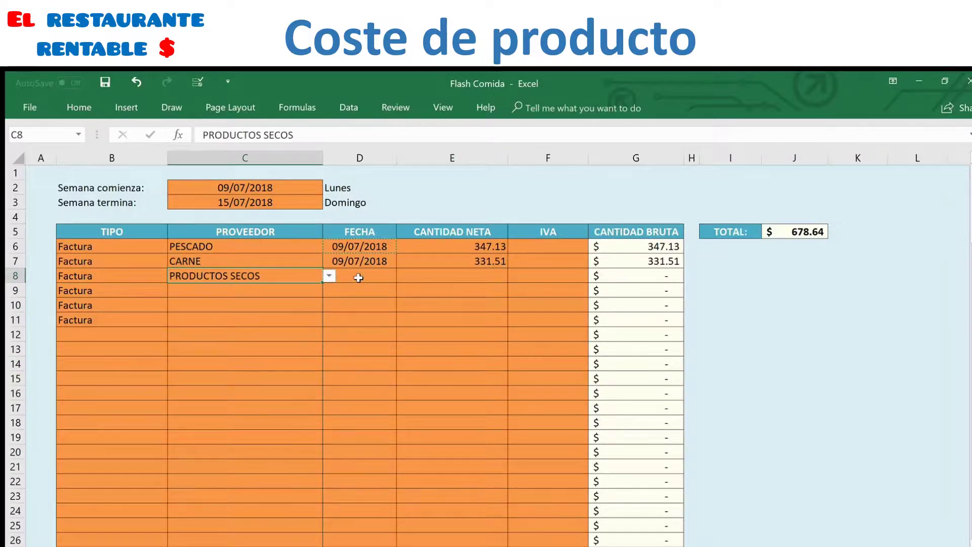
left_click(358, 277)
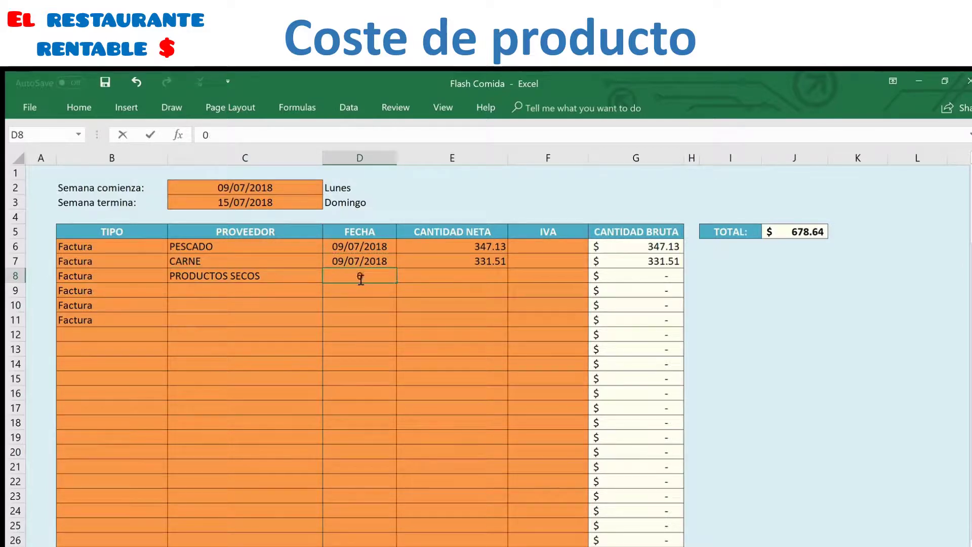
type("08/07/2018")
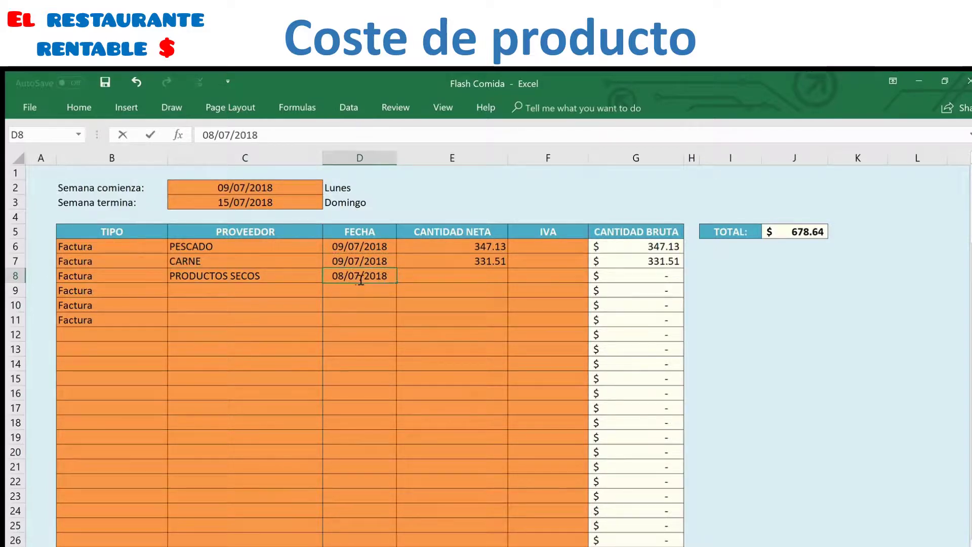
key("Return")
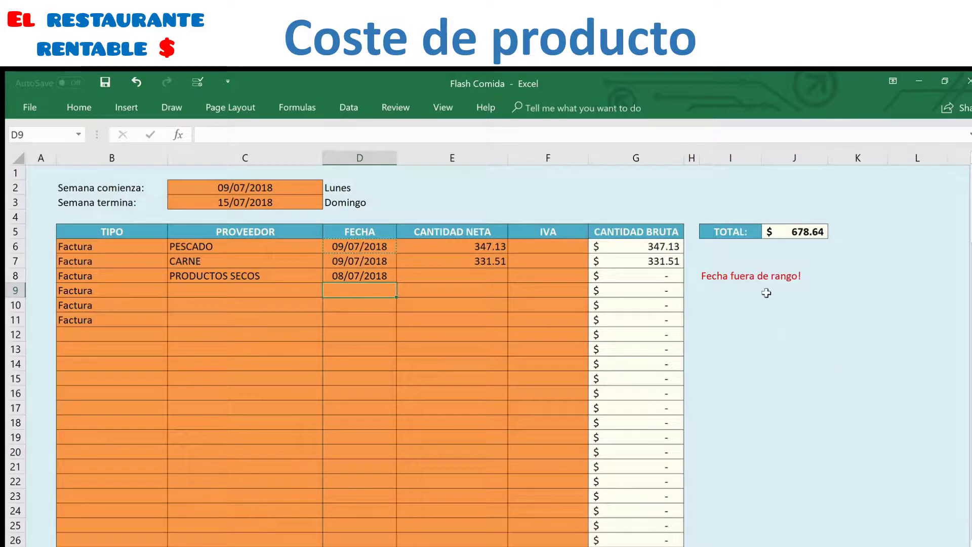
Step: Correct the PRODUCTOS SECOS invoice's date to 09/07/2018 and enter a net amount of 46.89
left_click(356, 275)
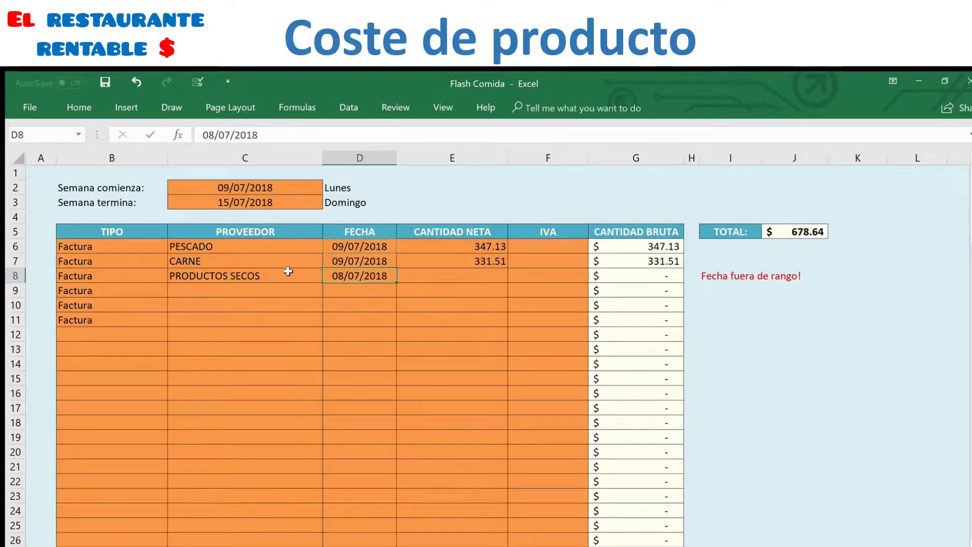
left_click(217, 136)
key("BackSpace")
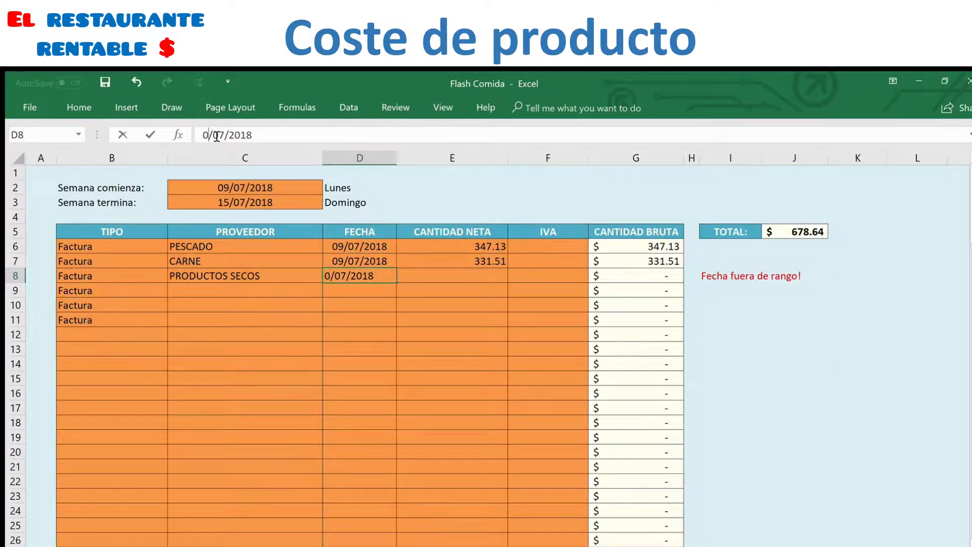
type("9")
key("Return")
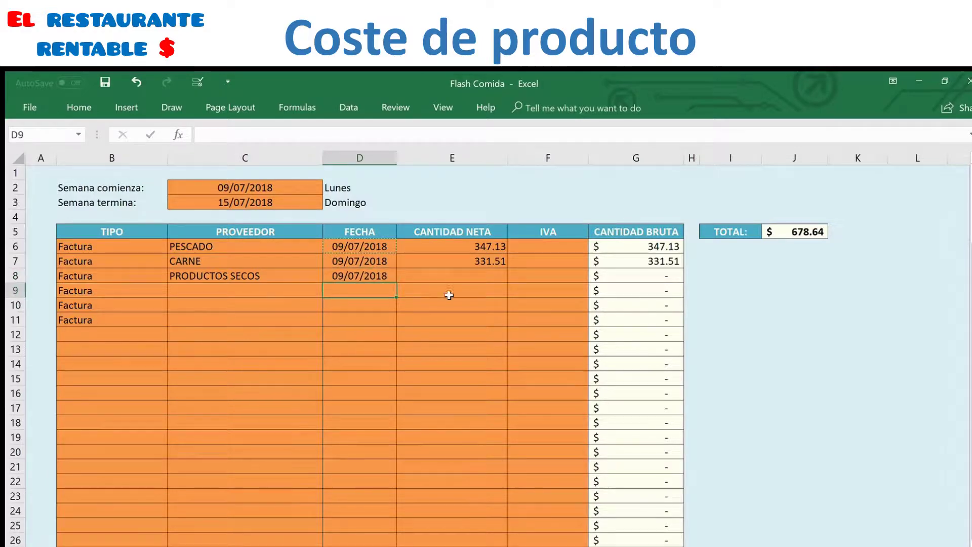
left_click(477, 276)
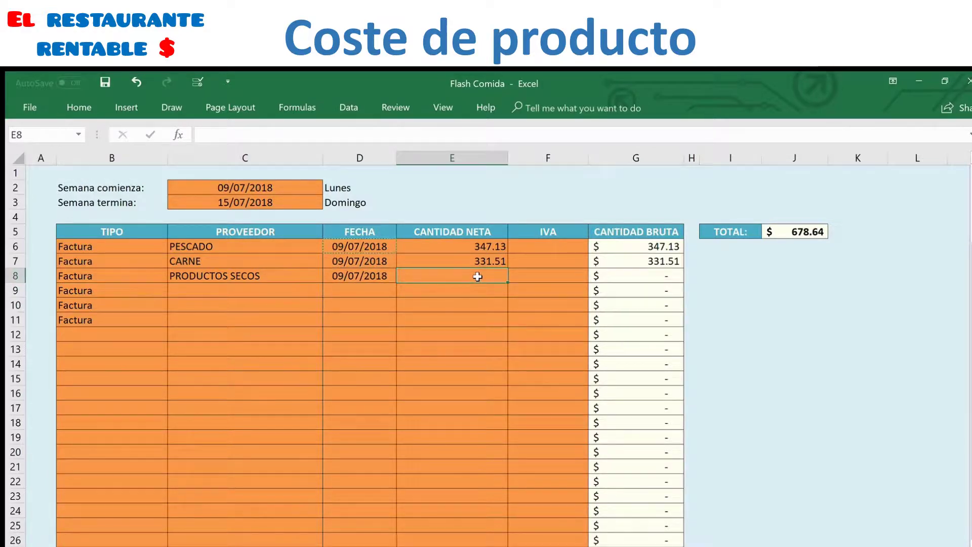
type("46.89")
key("Return")
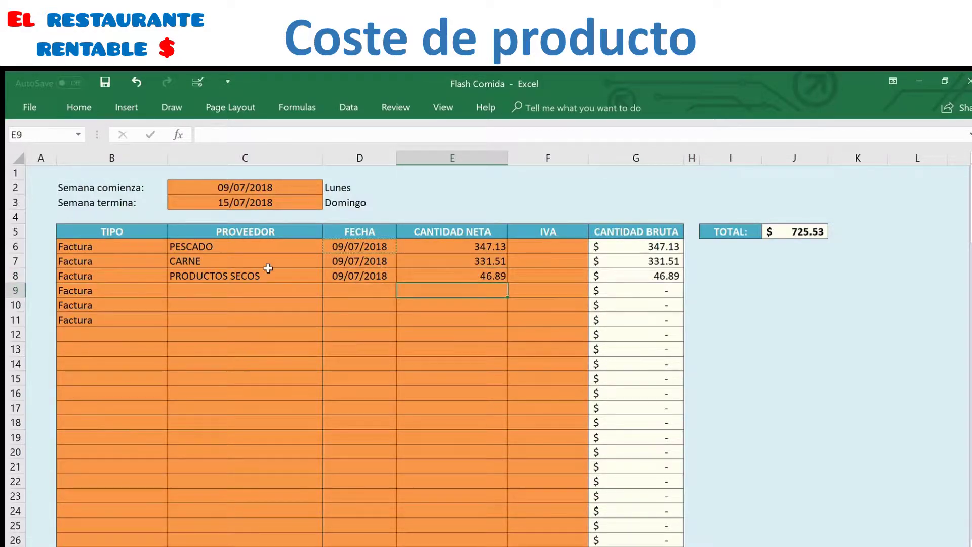
Step: Set the supplier in row 9 to LACTEOS and enter the date 09/07/2018
left_click(269, 293)
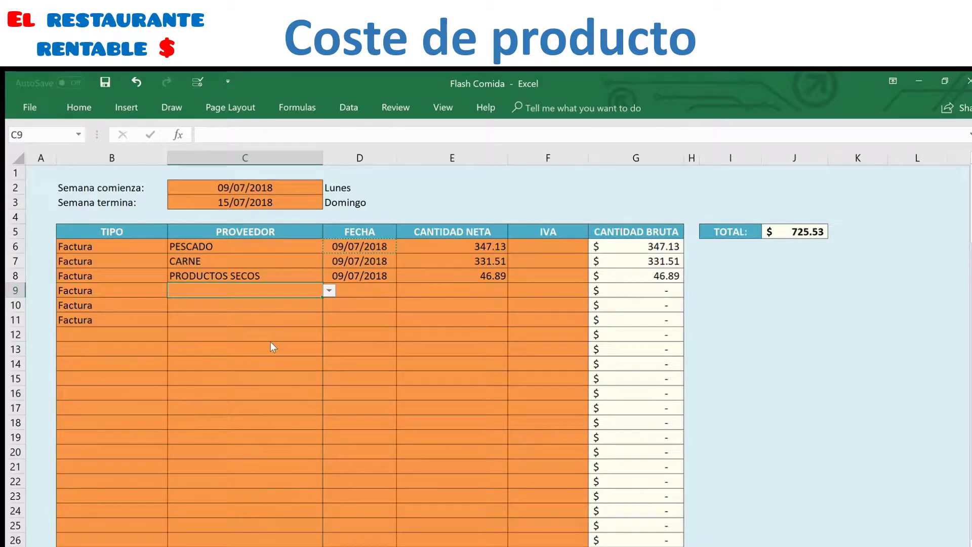
type("LACTEOS")
left_click(375, 297)
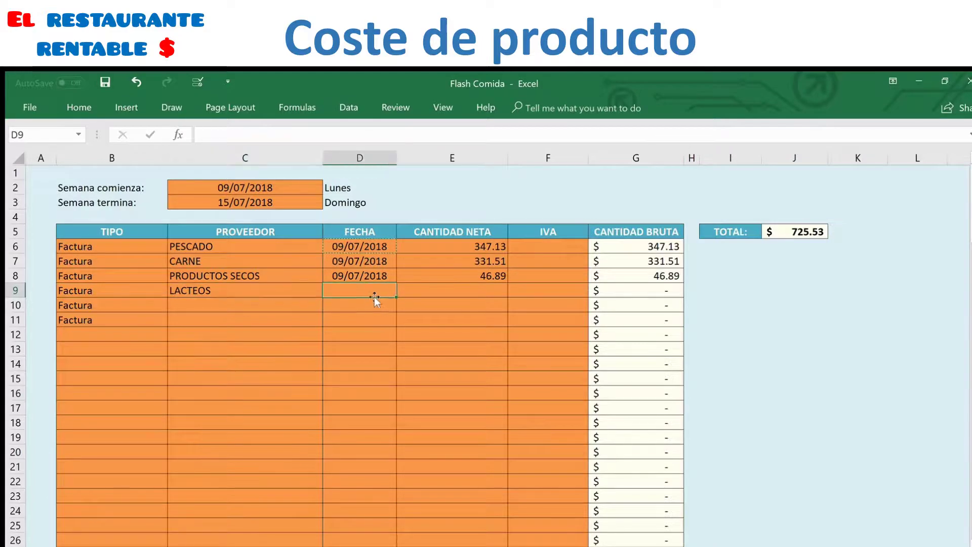
type("09/0")
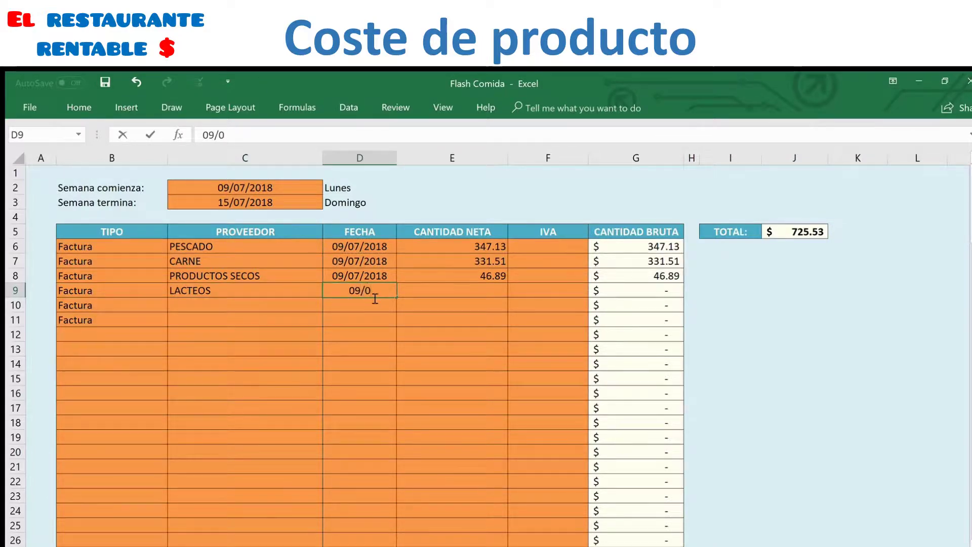
type("7/2018")
key("Return")
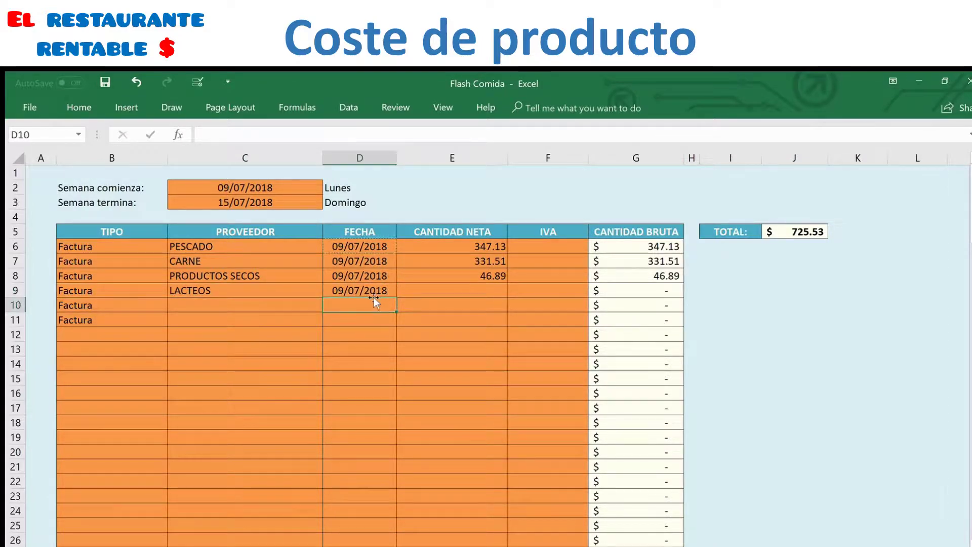
Step: Enter a net amount of 161.46 for the LACTEOS invoice in row 9
left_click(492, 288)
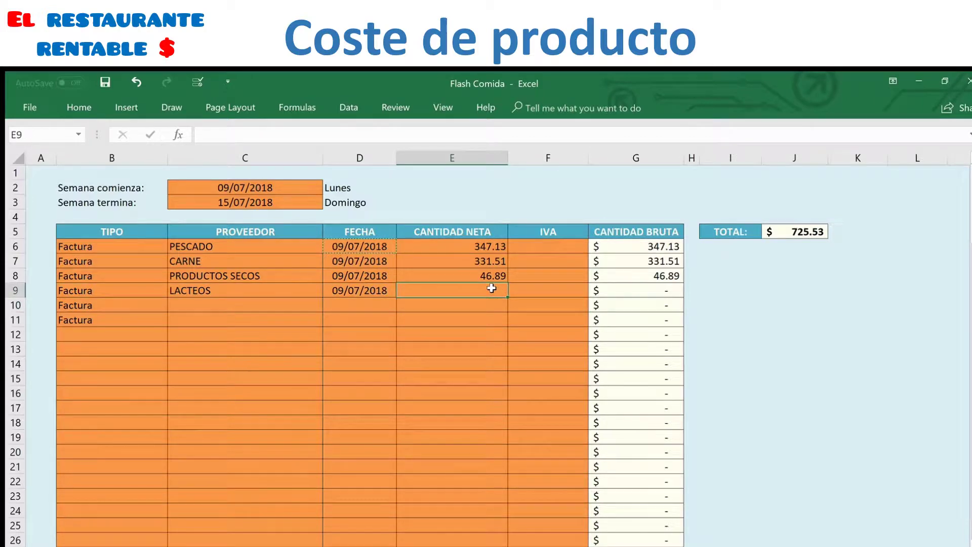
double_click(493, 289)
type("161.46")
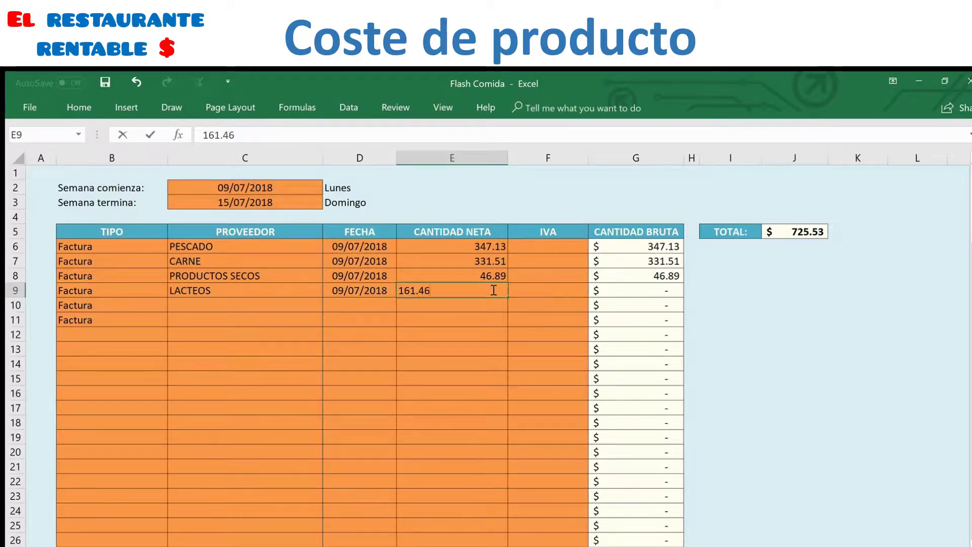
key("Return")
Step: Set the supplier in row 10 to PRODUCTOS ESPECIALES and select that row's date cell
left_click(294, 305)
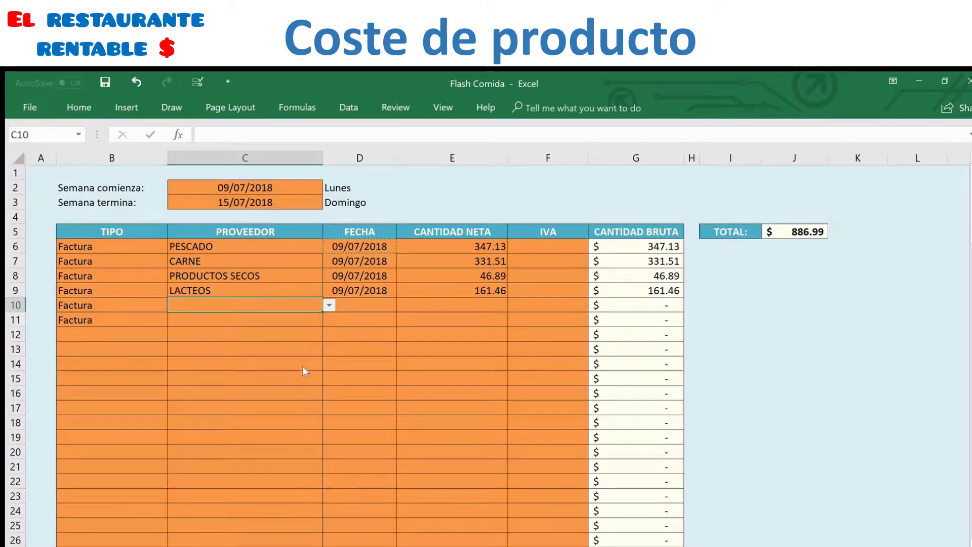
type("PRODUCTOS ESPECIALES")
left_click(372, 304)
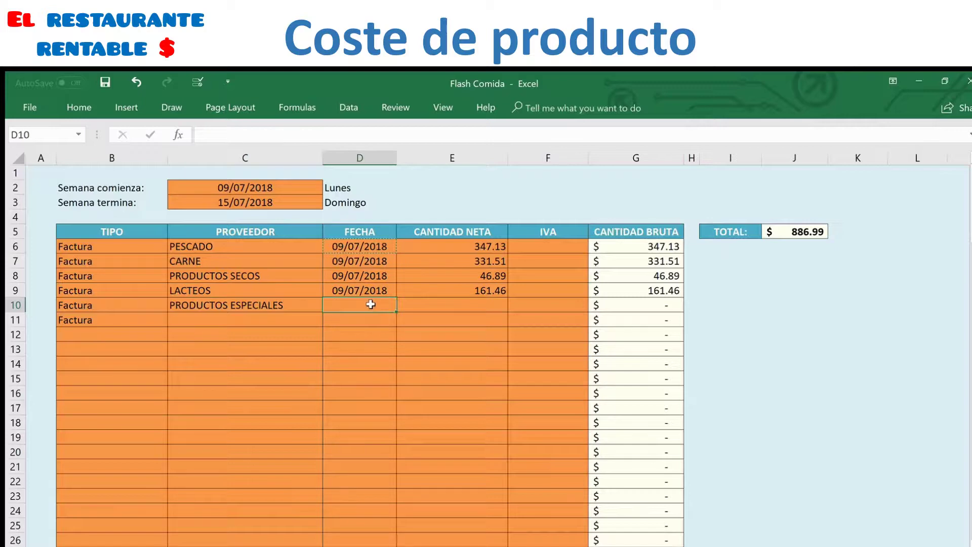
Step: Enter the date 09/07/2018 and a net amount of 232.21 for the PRODUCTOS ESPECIALES invoice in row 10
type("09/07/")
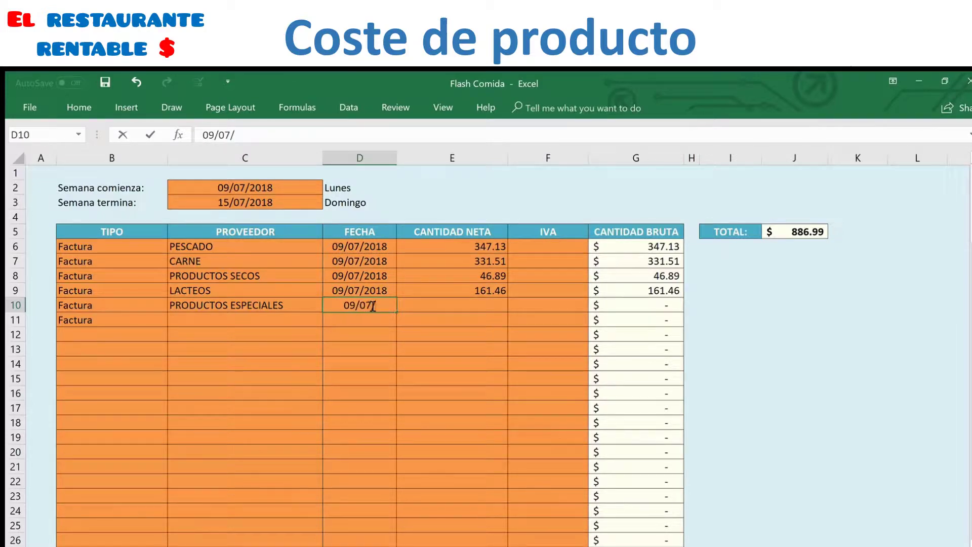
type("2018")
key("Return")
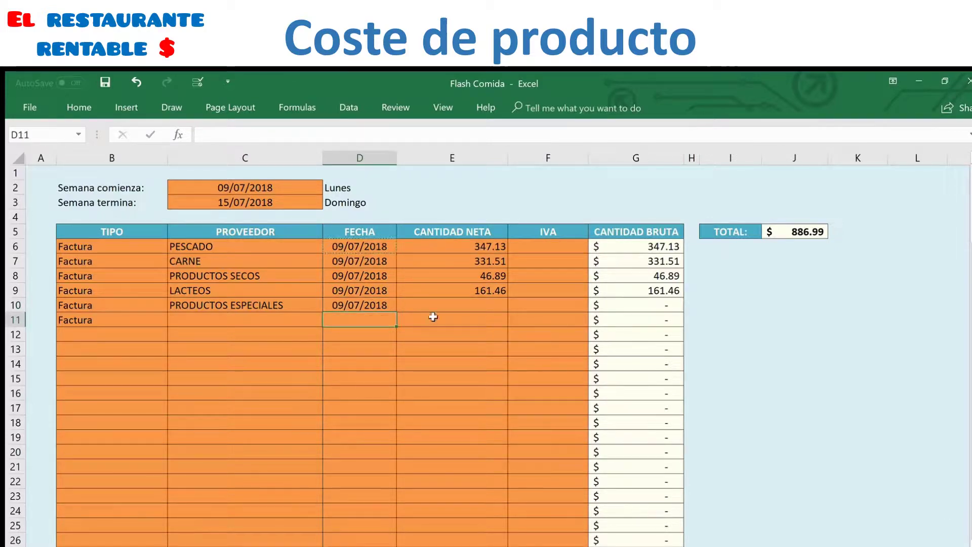
left_click(488, 302)
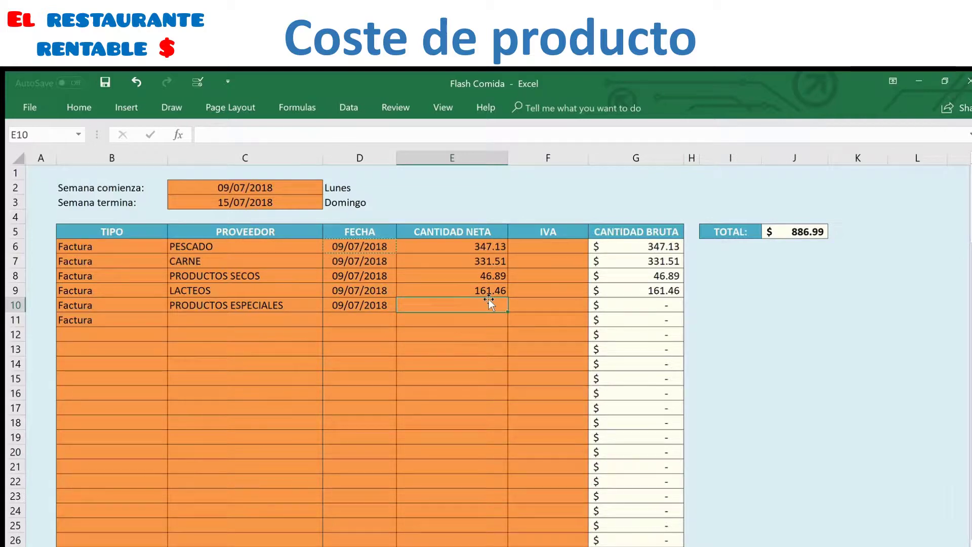
type("232.21")
key("Return")
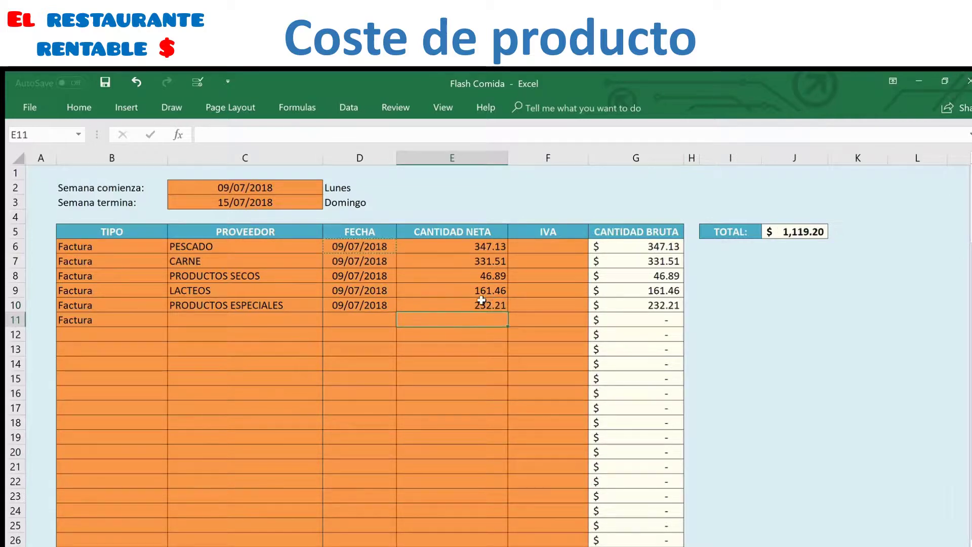
Step: Set the supplier in row 11 to ACEITES Y VINAGRES and enter the date 09/07/2018
left_click(295, 319)
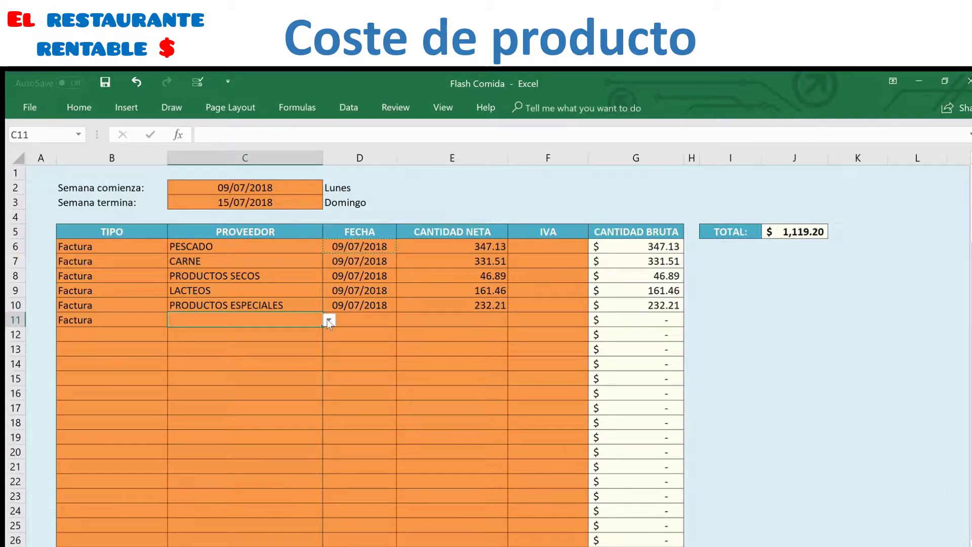
left_click(289, 392)
left_click(354, 317)
type("09")
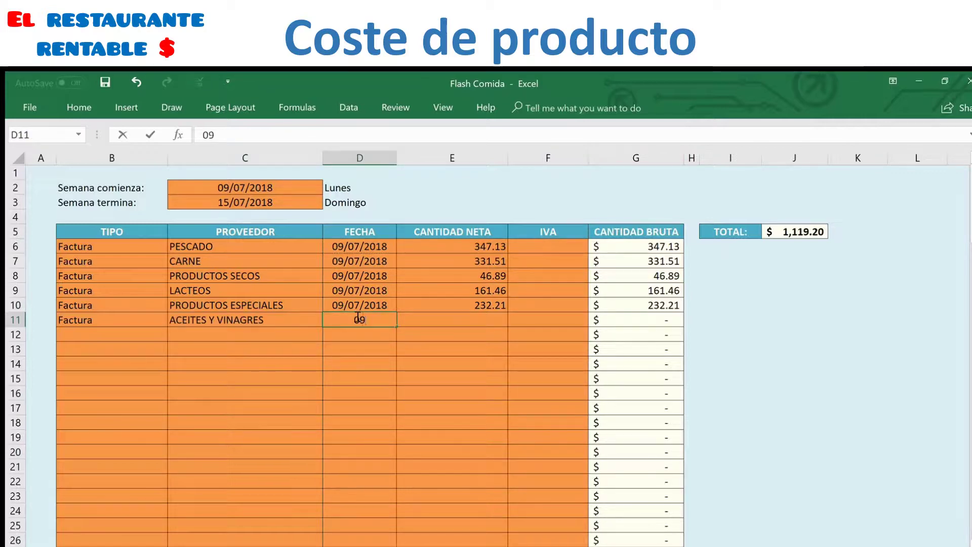
type("/07/2018")
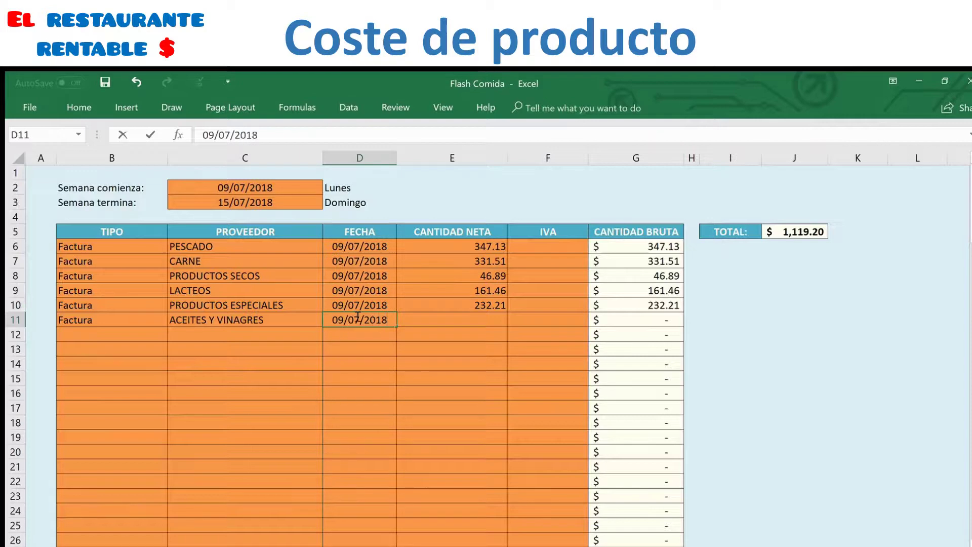
key("Return")
Step: Enter a net amount of 82.31 for the ACEITES Y VINAGRES invoice and fill the Factura type down to rows 12 and 13
left_click(489, 316)
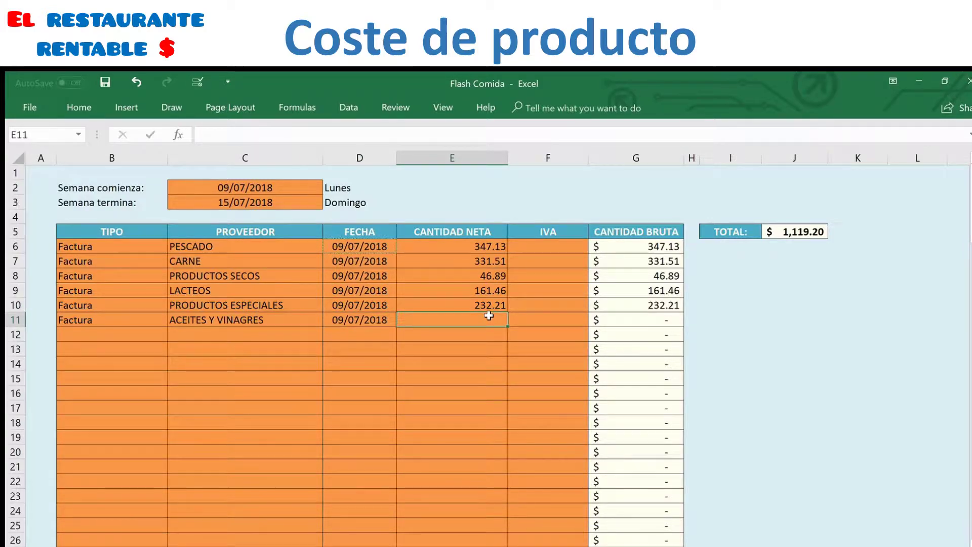
type("82.31")
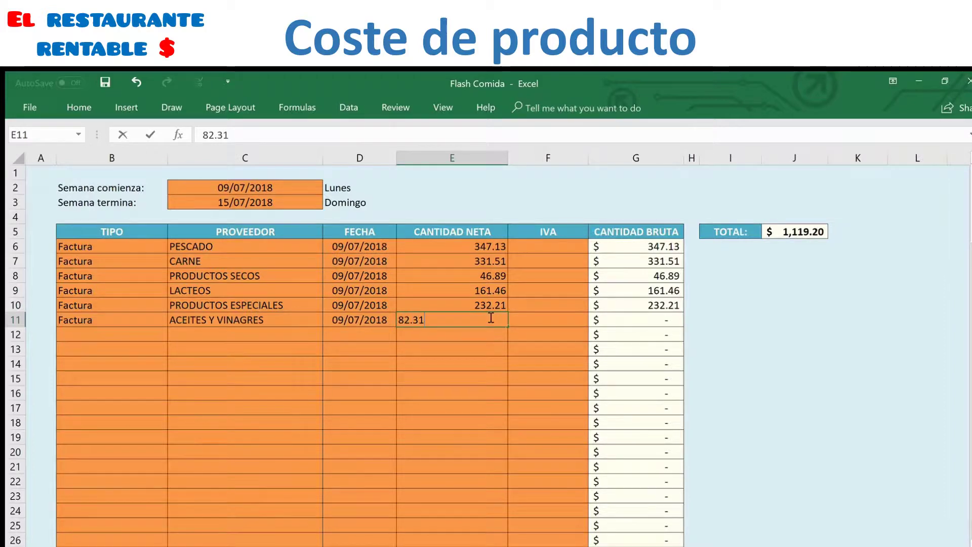
key("Return")
left_click(127, 323)
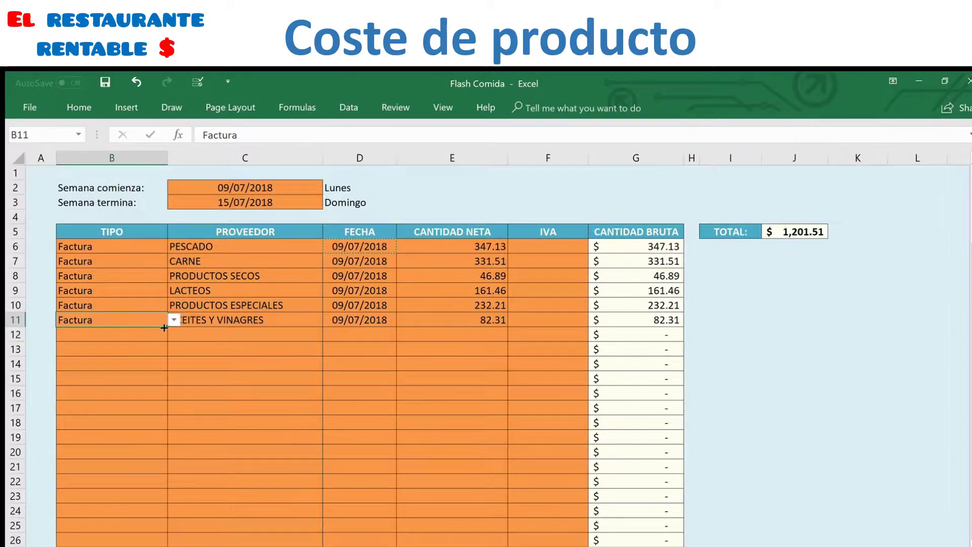
left_click_drag(164, 328, 165, 352)
Step: Set the supplier in row 12 to FRUTAS and enter the date 09/07/2018
left_click(239, 331)
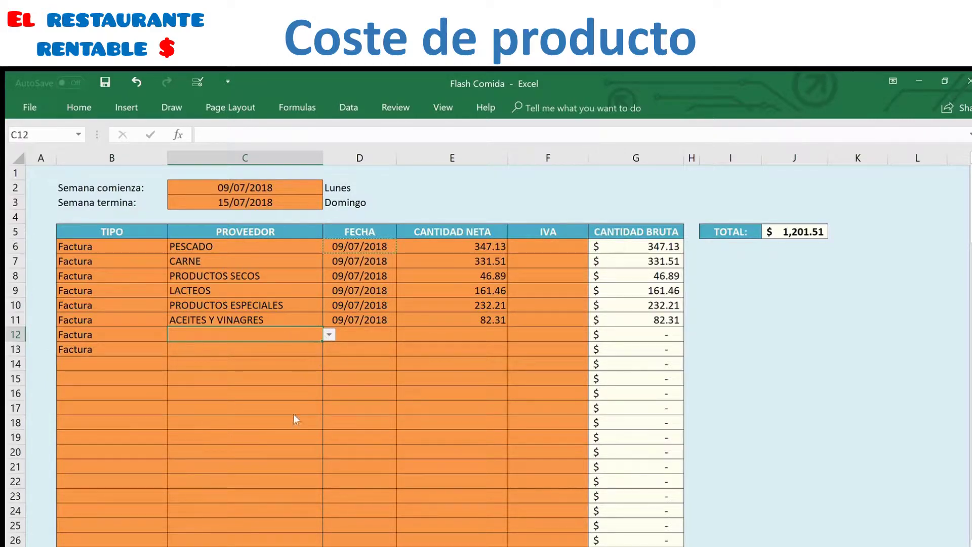
left_click(329, 335)
left_click(343, 363)
left_click(357, 338)
type("09/")
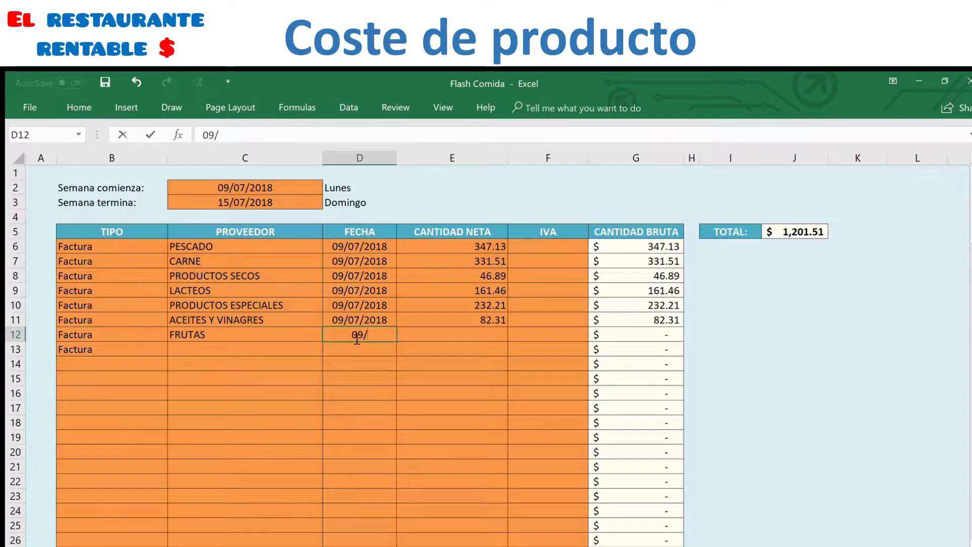
type("07/2018")
key("Return")
Step: Enter a net amount of 67.36 for the FRUTAS invoice in row 12
left_click(448, 330)
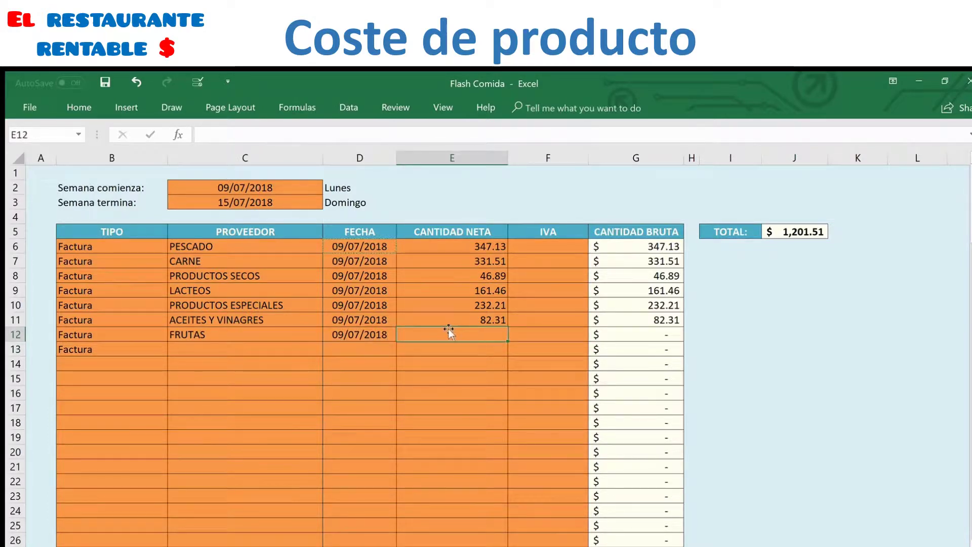
type("67.36")
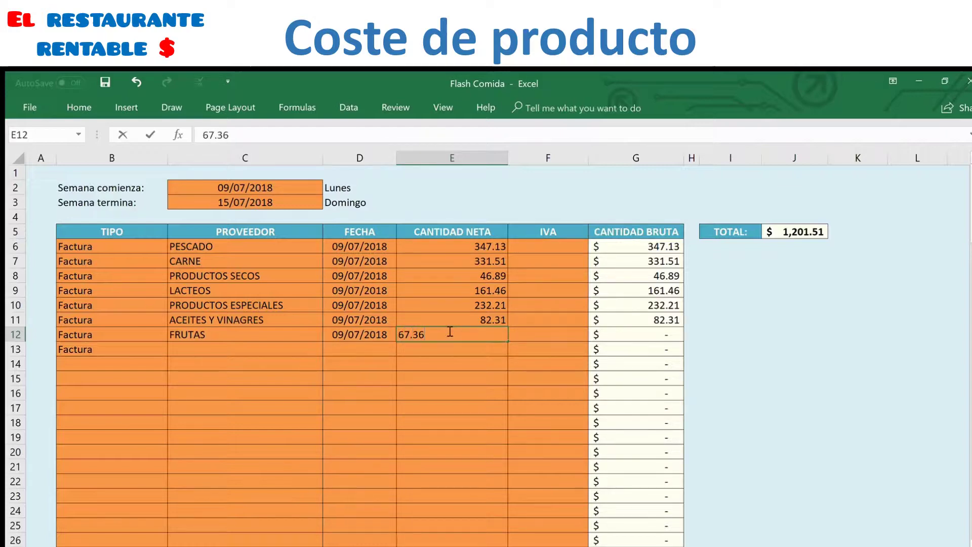
key("Return")
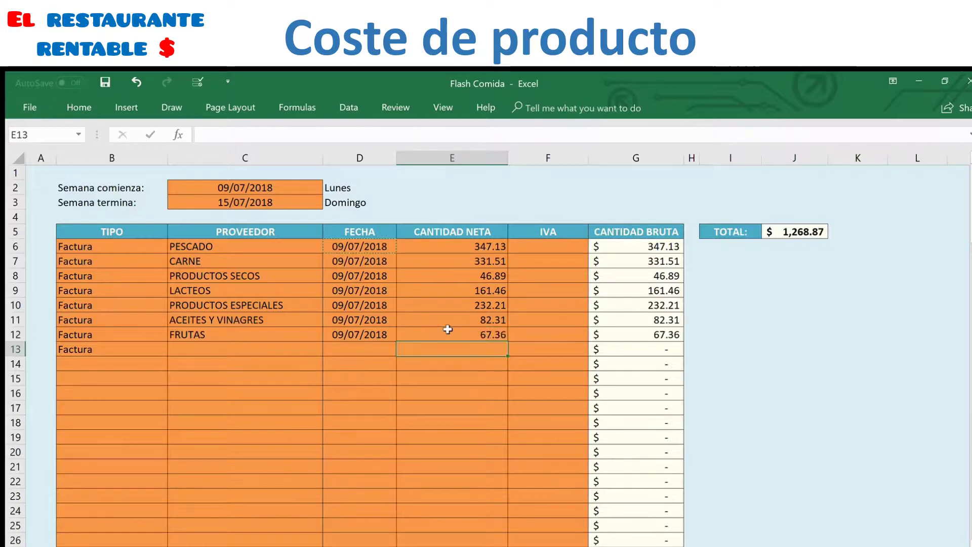
Step: Set the supplier in row 13 to PANADERO and enter the date 09/07/2018
left_click(214, 349)
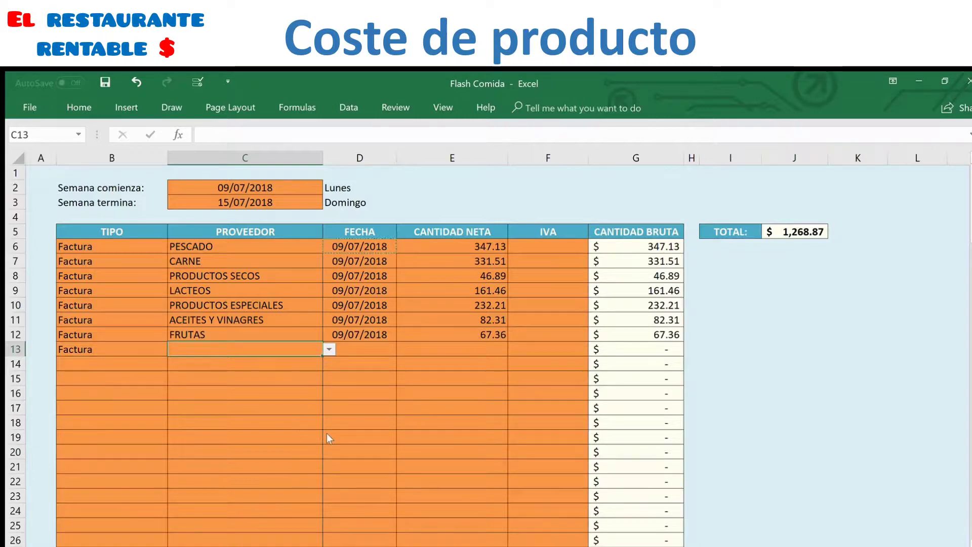
type("PANADERO")
left_click(365, 349)
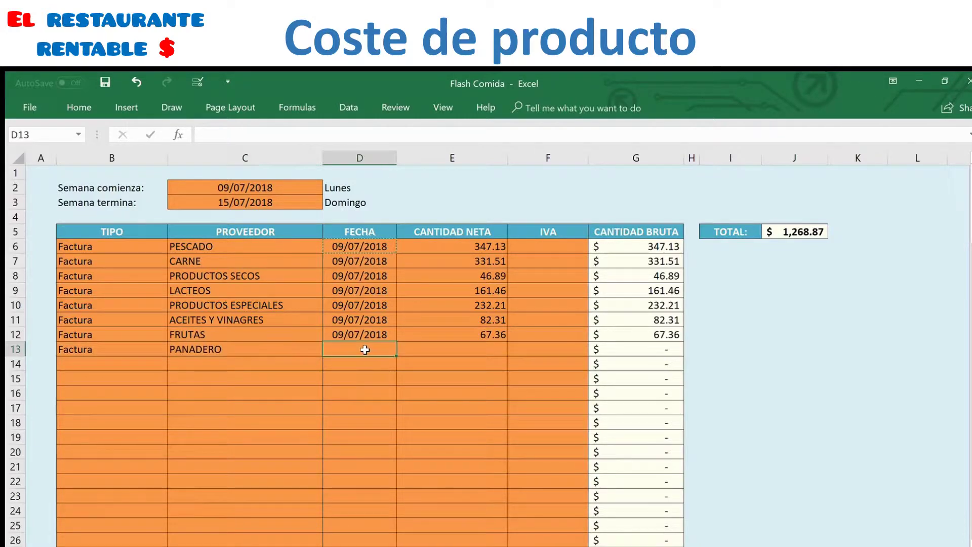
type("09/07/")
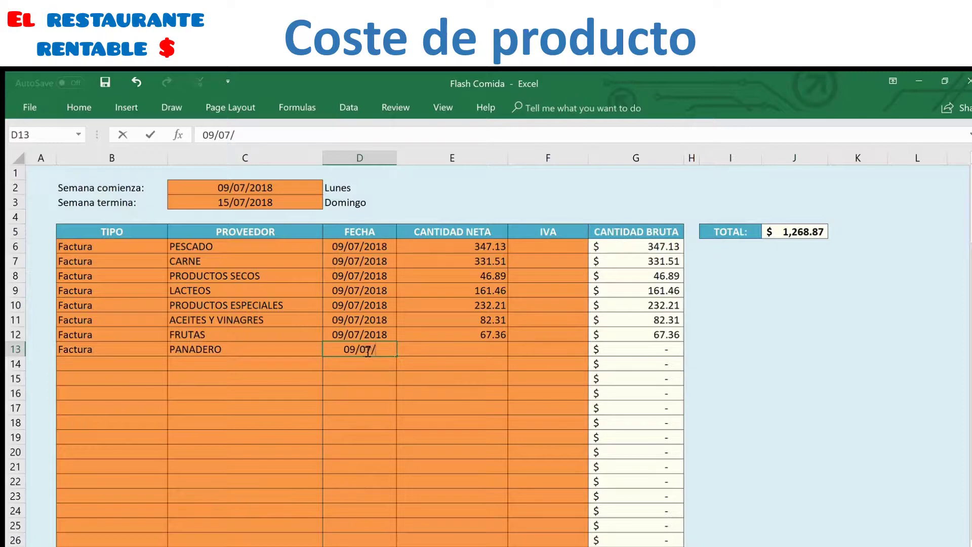
type("2018")
key("Return")
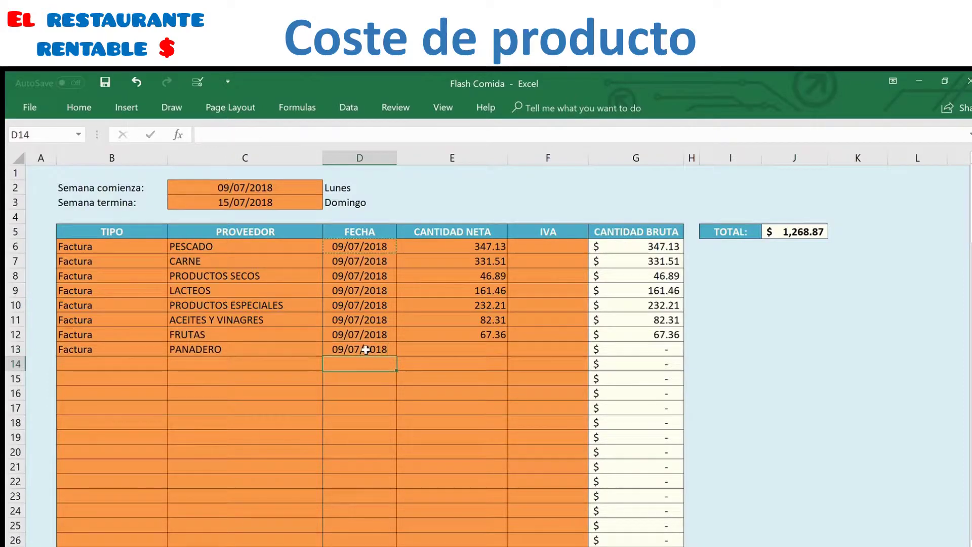
Step: Enter a net amount of 72 for the PANADERO invoice in row 13
left_click(461, 350)
type("72")
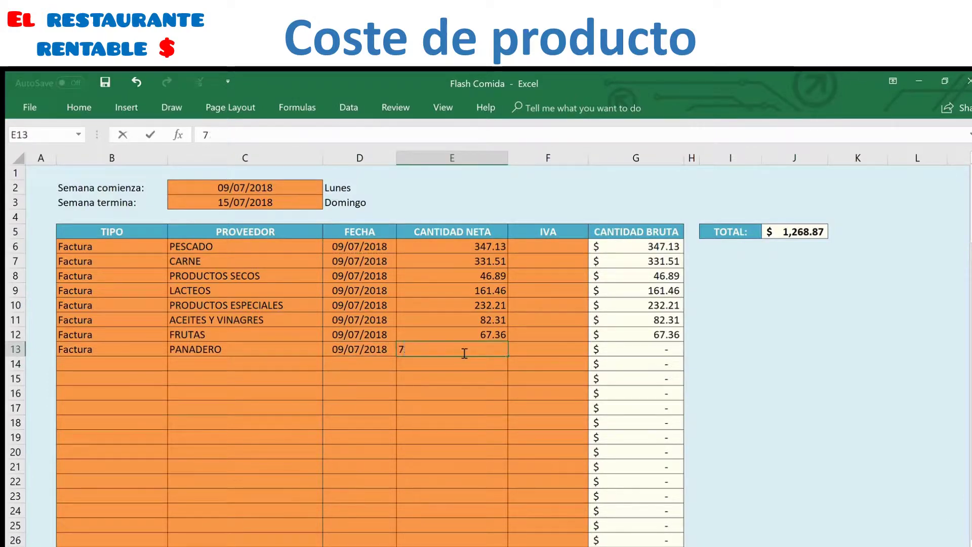
left_click(452, 420)
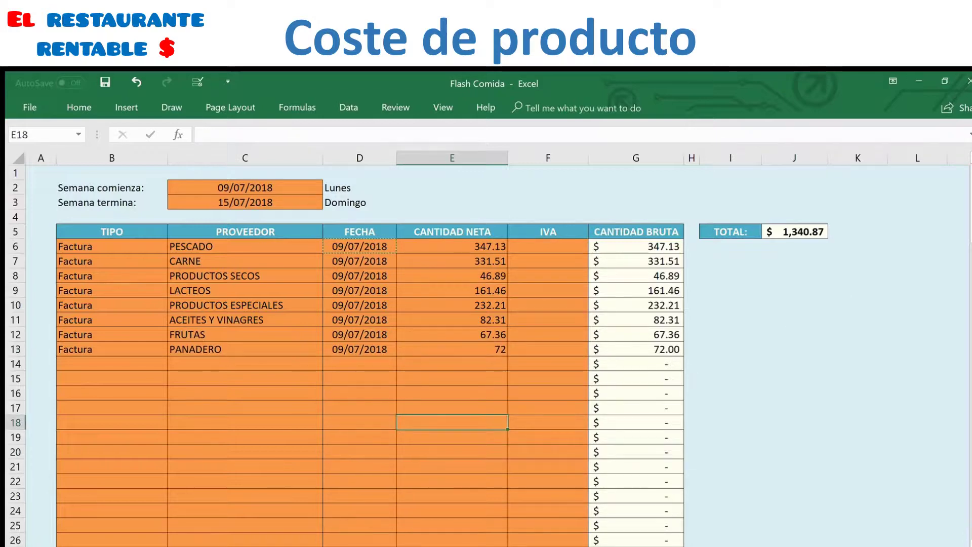
Step: Switch to the weekly cost summary sheet and enter 10 as the Pagos en efectivo for Lunes
key("ctrl+Page_Down")
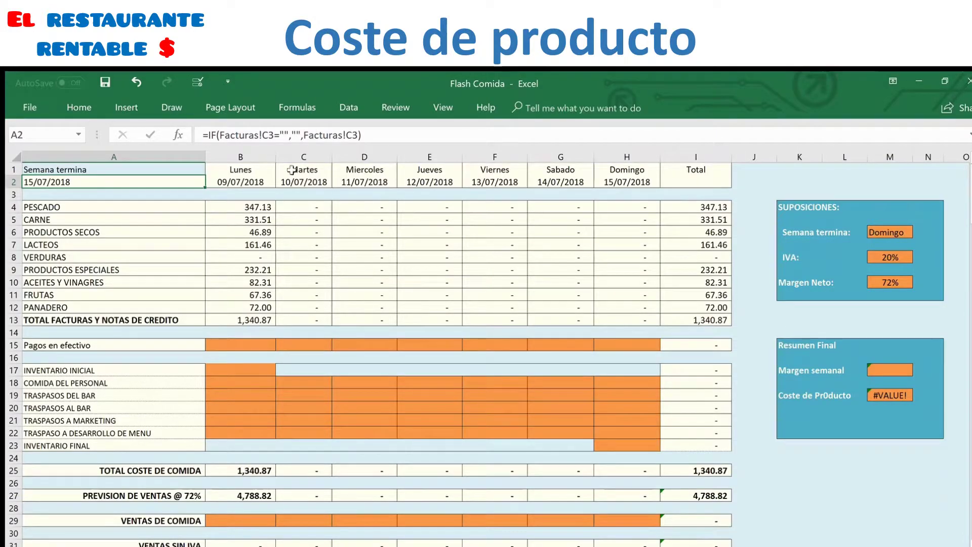
left_click(255, 334)
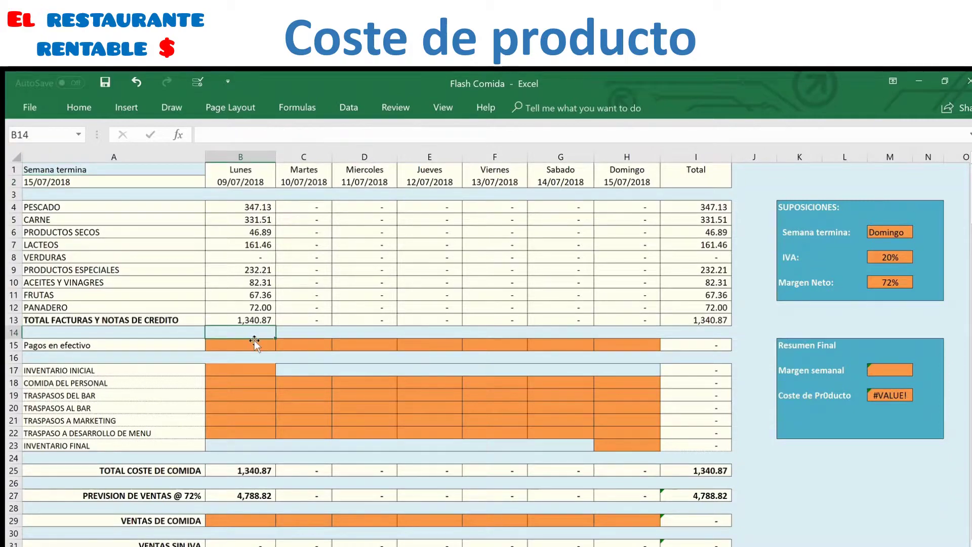
left_click(247, 348)
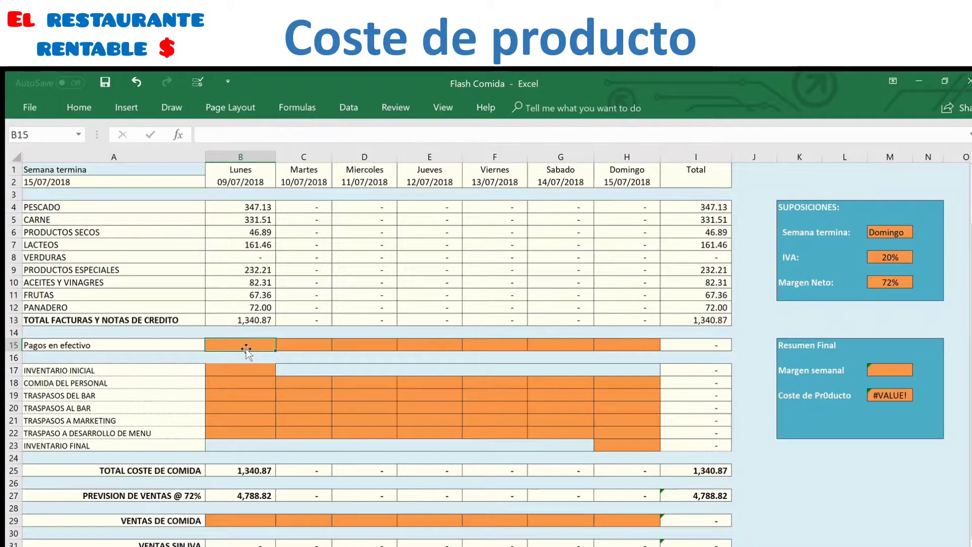
type("10")
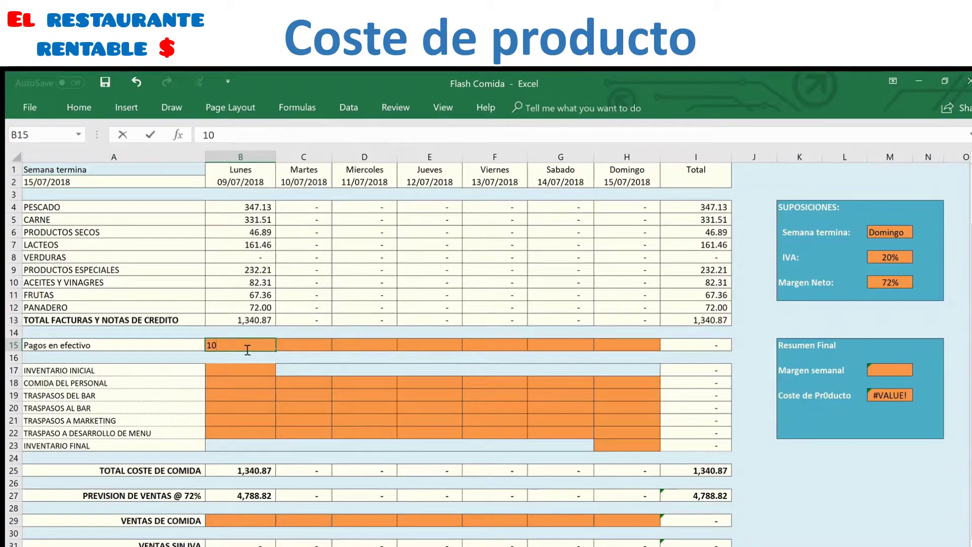
key("Return")
Step: Enter 3979.48 as the INVENTARIO INICIAL for Lunes and 4422.42 as the INVENTARIO FINAL for Domingo
left_click(249, 371)
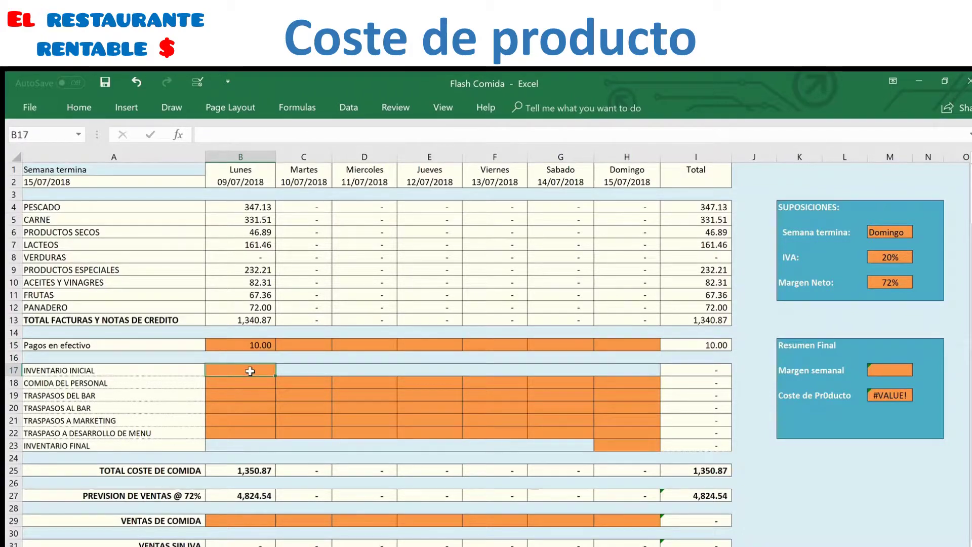
type("3,979.")
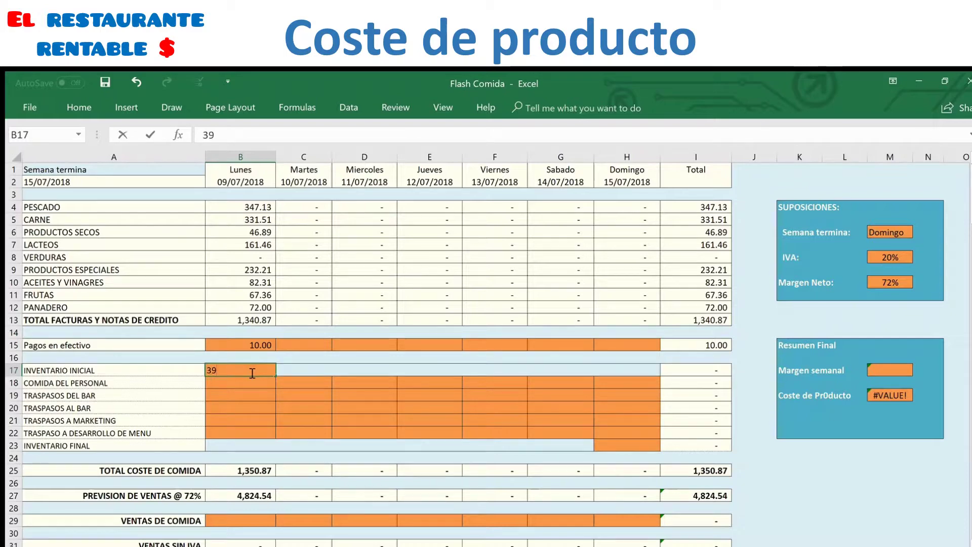
type("48")
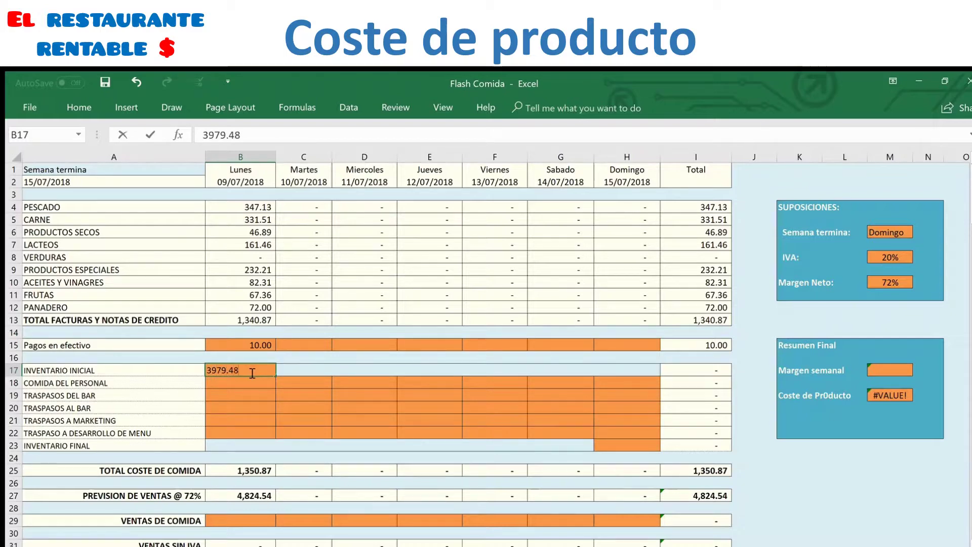
key("Return")
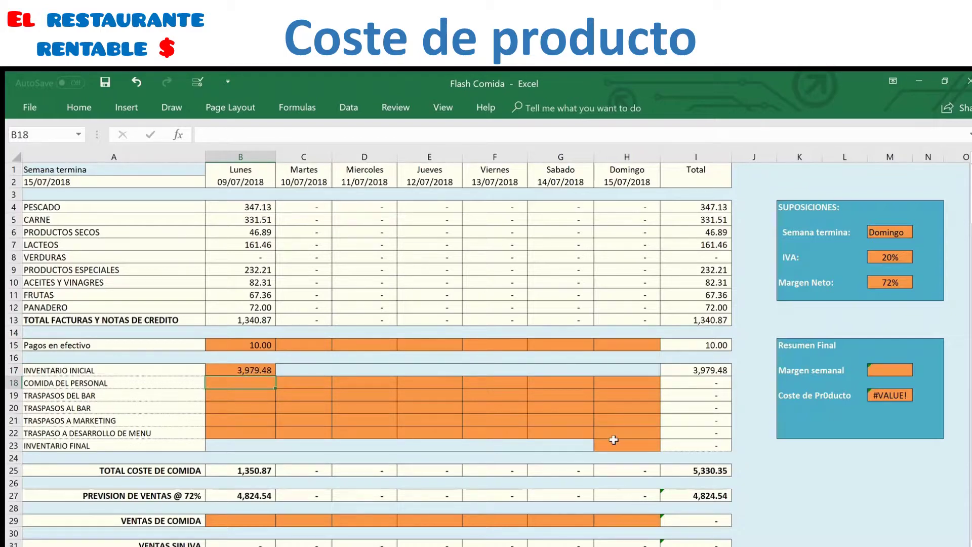
left_click(614, 441)
type("4422.42")
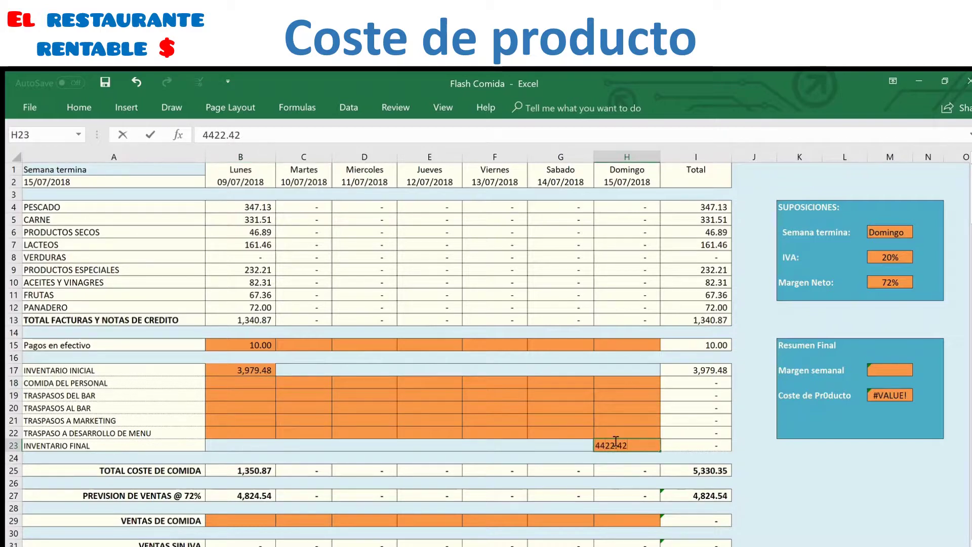
key("Return")
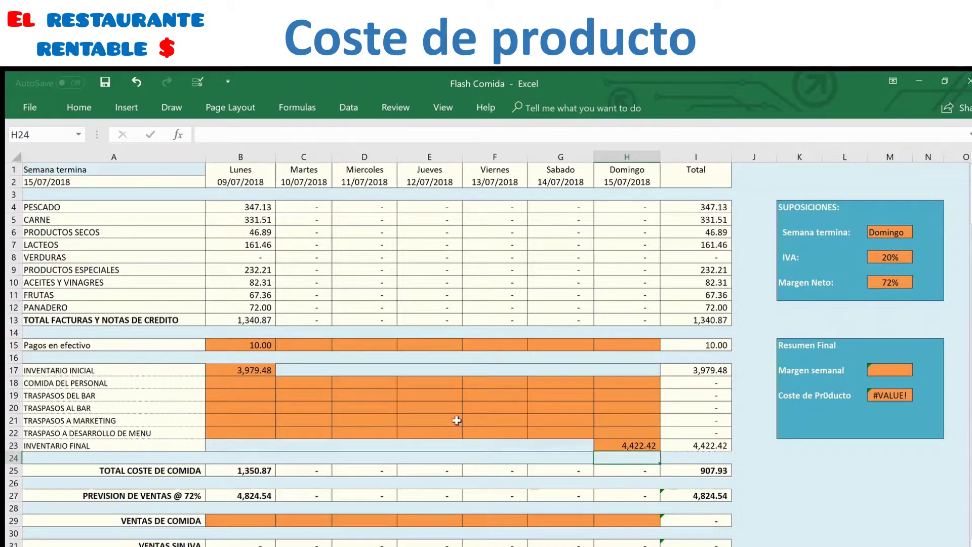
Step: Enter 25 for COMIDA DEL PERSONAL on Lunes and fill the value across the row through Domingo
left_click(237, 385)
type("25")
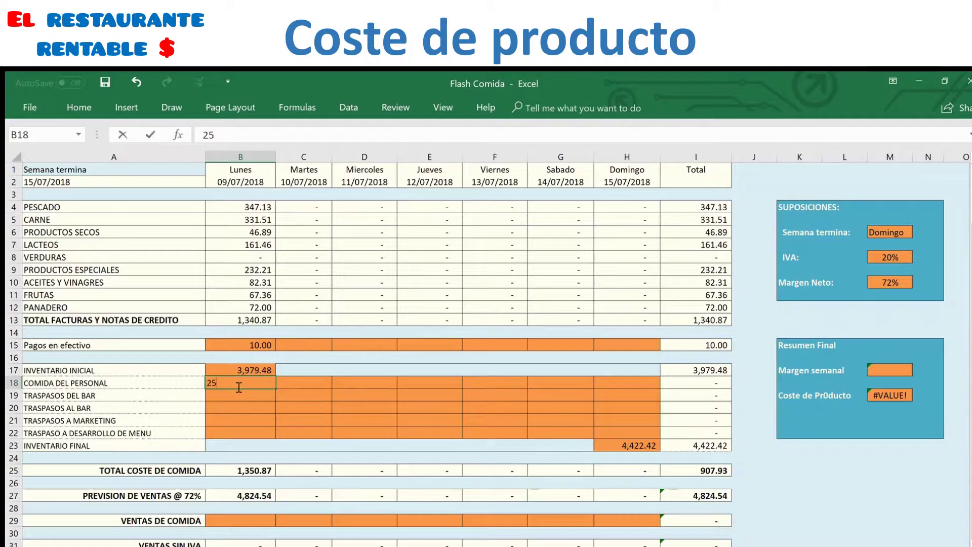
key("Tab")
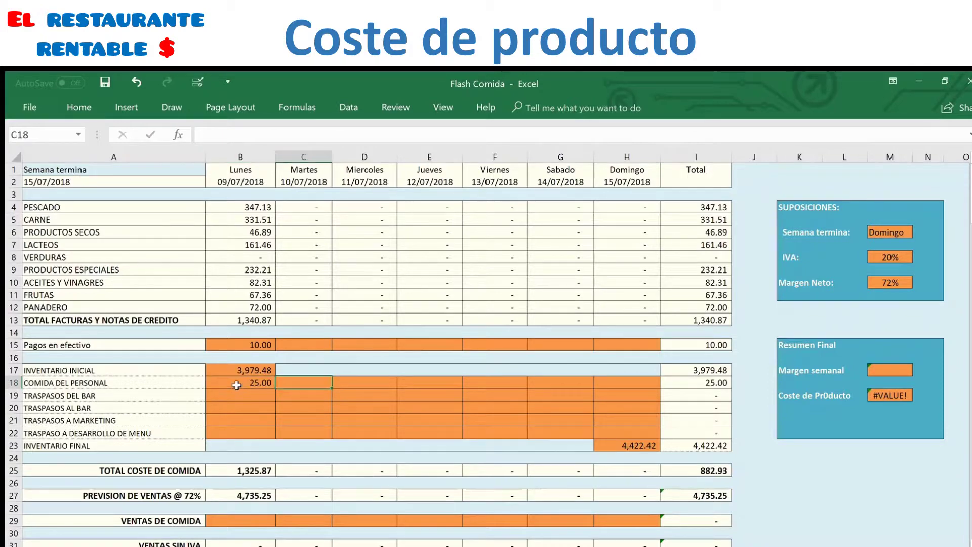
key("Down")
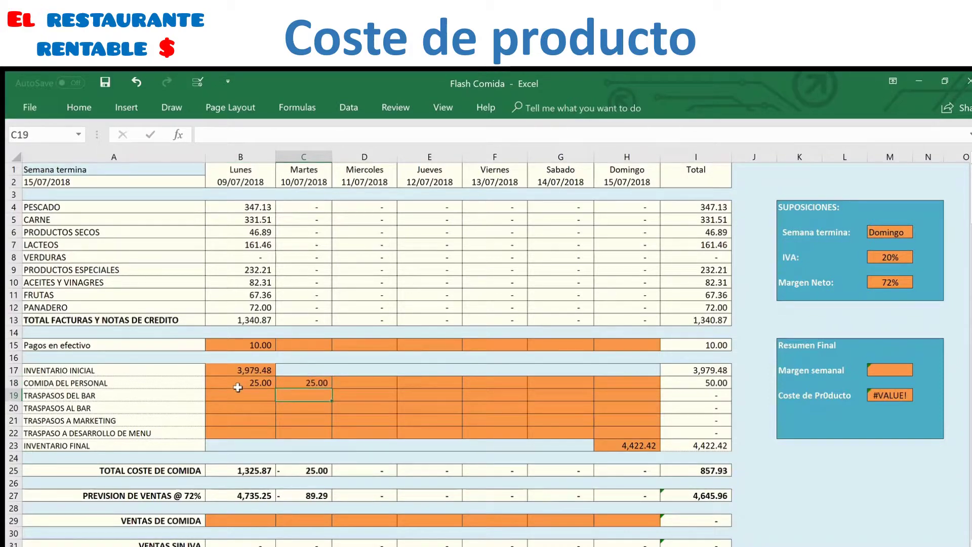
left_click_drag(239, 385, 634, 386)
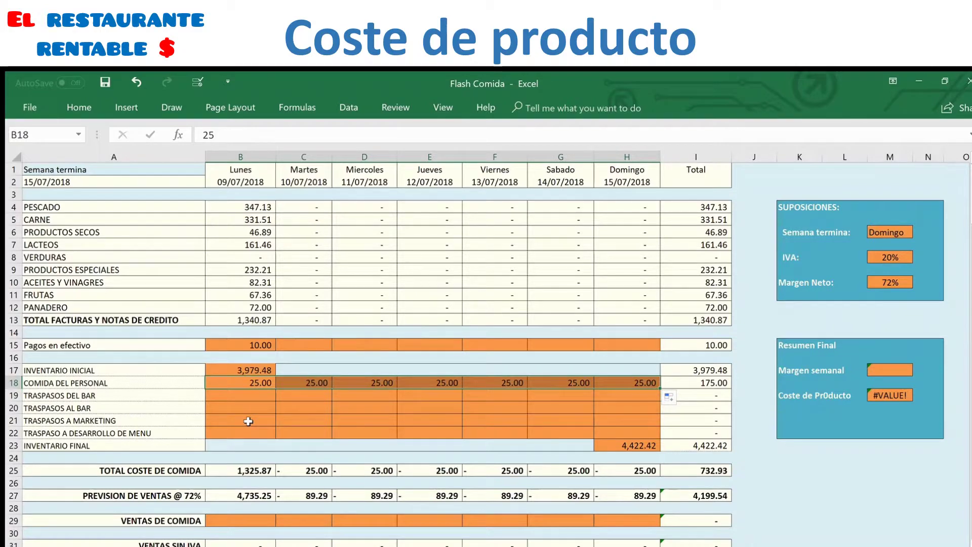
Step: Enter 106.16 for TRASPASOS AL BAR on Lunes in the weekly summary
left_click(247, 408)
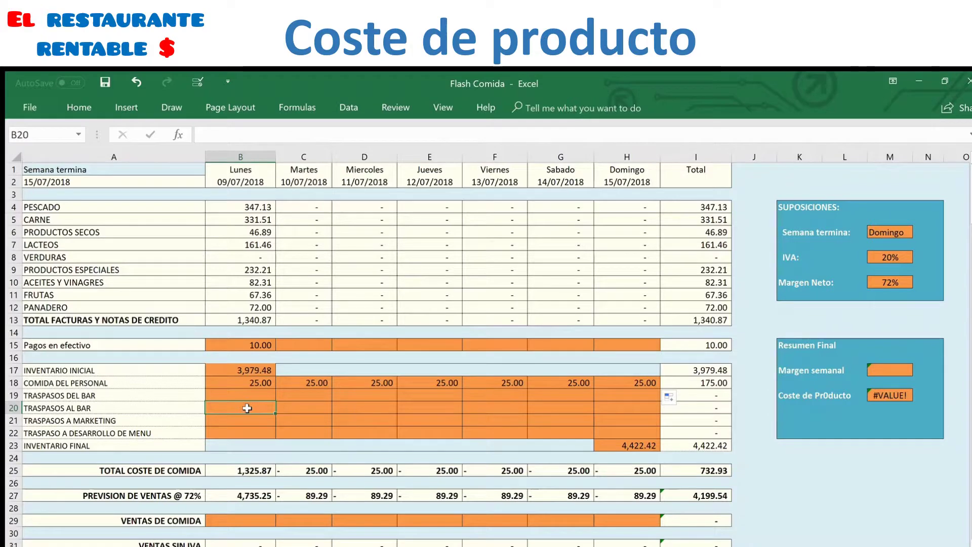
type("1")
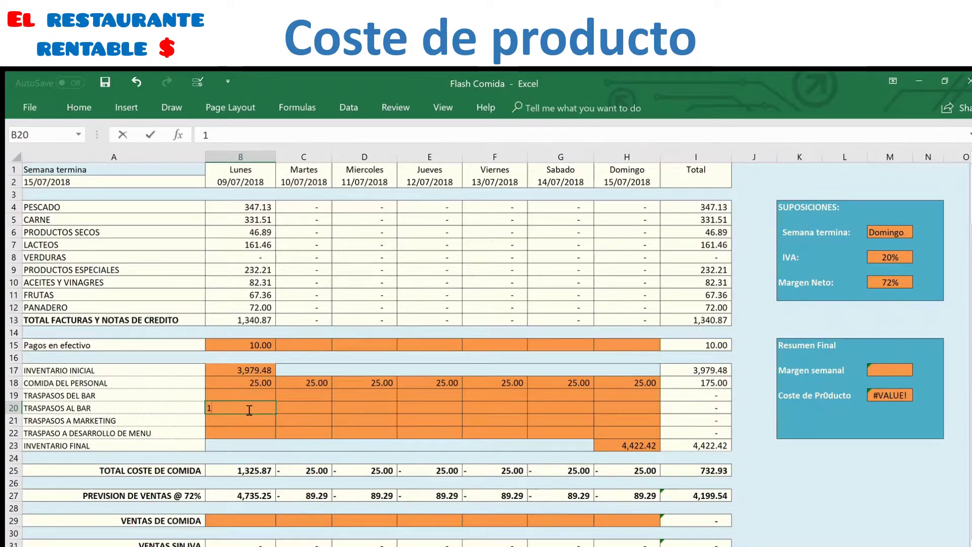
type("06.16")
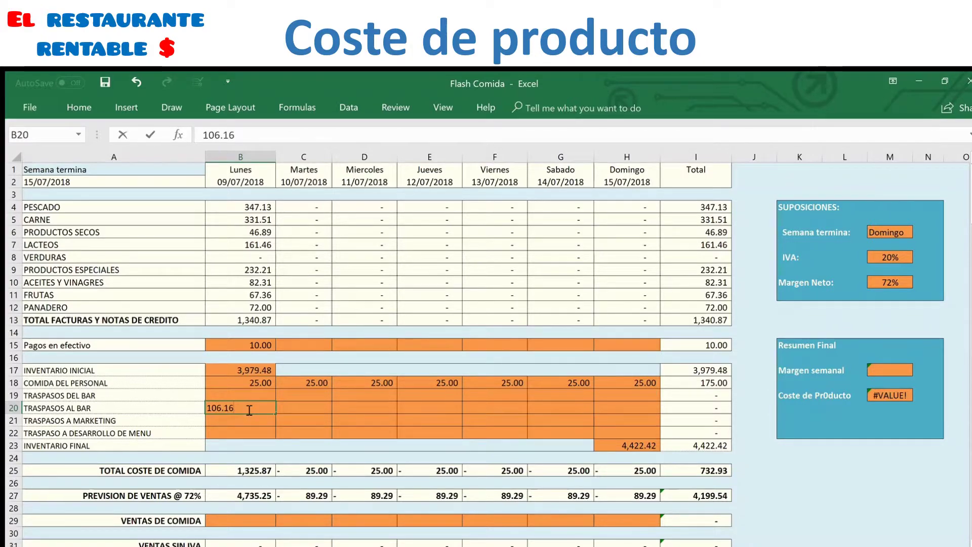
key("Return")
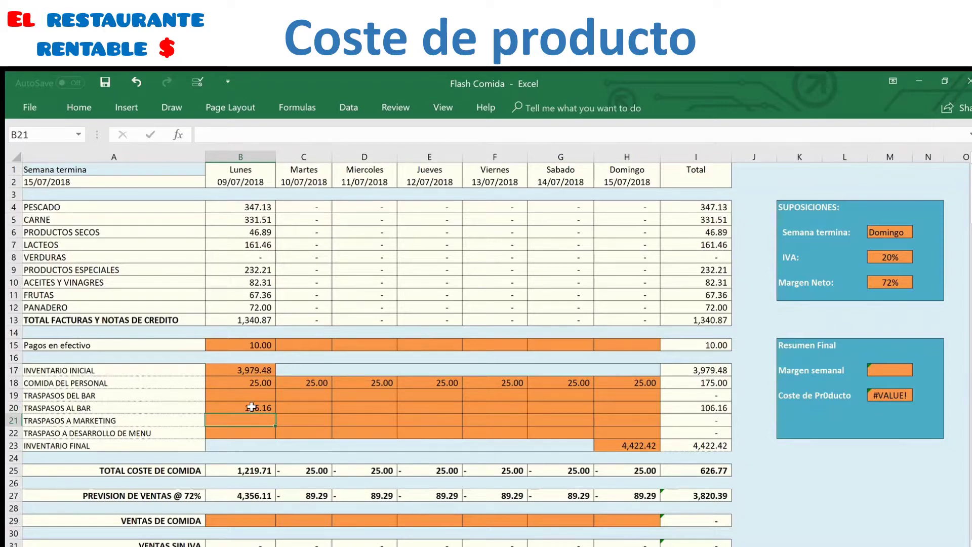
Step: Enter 3849 as the VENTAS DE COMIDA for Lunes
scroll(251, 408, "down", 1)
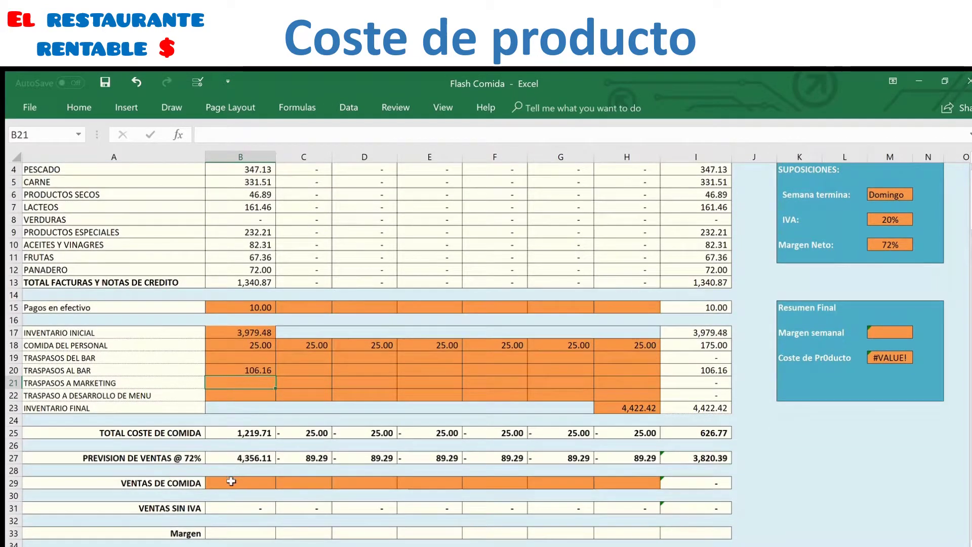
left_click(231, 482)
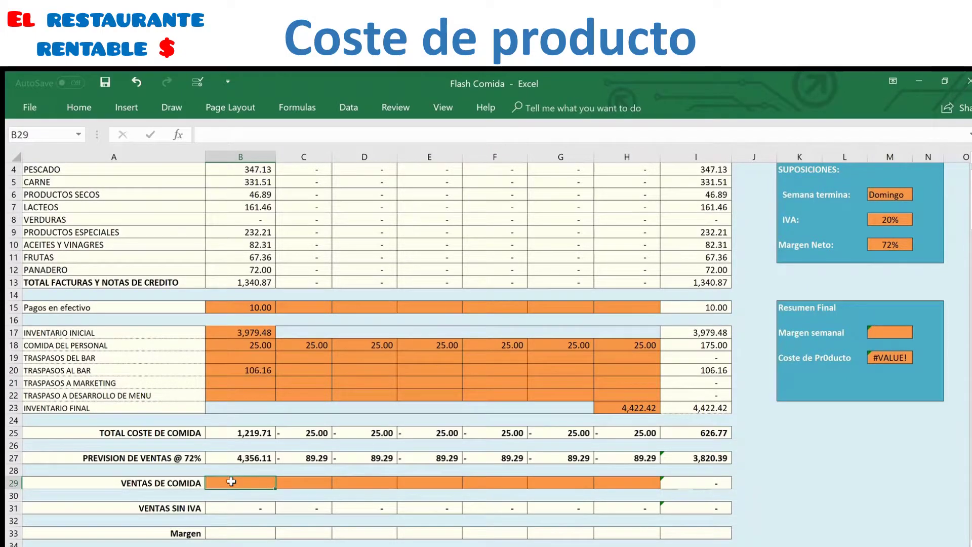
type("3,")
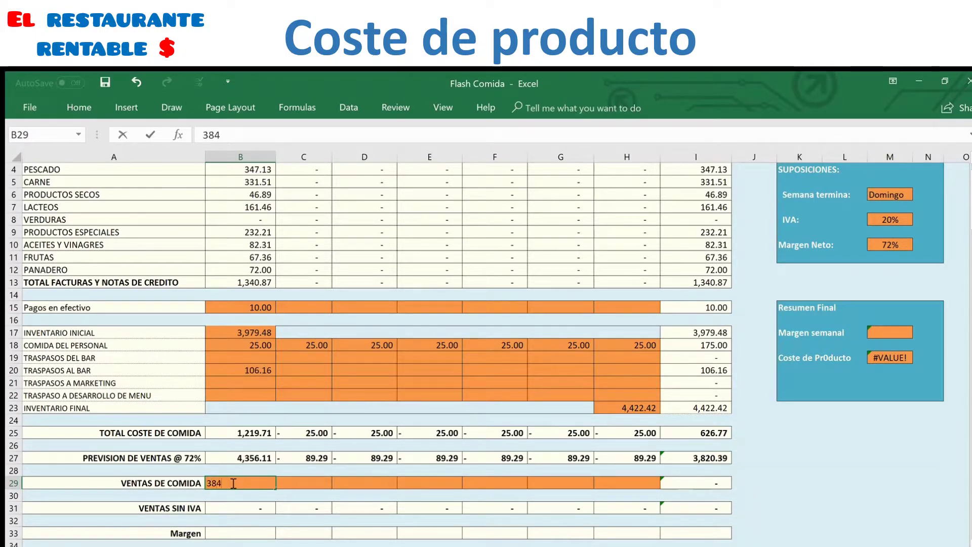
type("849")
key("Return")
Step: Enter 15 as the Desperdicio for Lunes
scroll(263, 486, "down", 2)
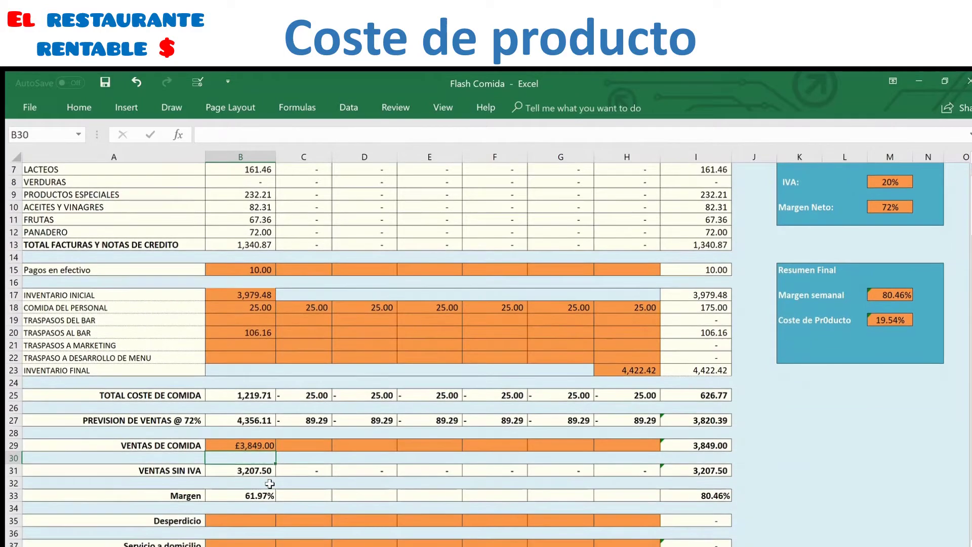
scroll(266, 486, "down", 1)
left_click(246, 485)
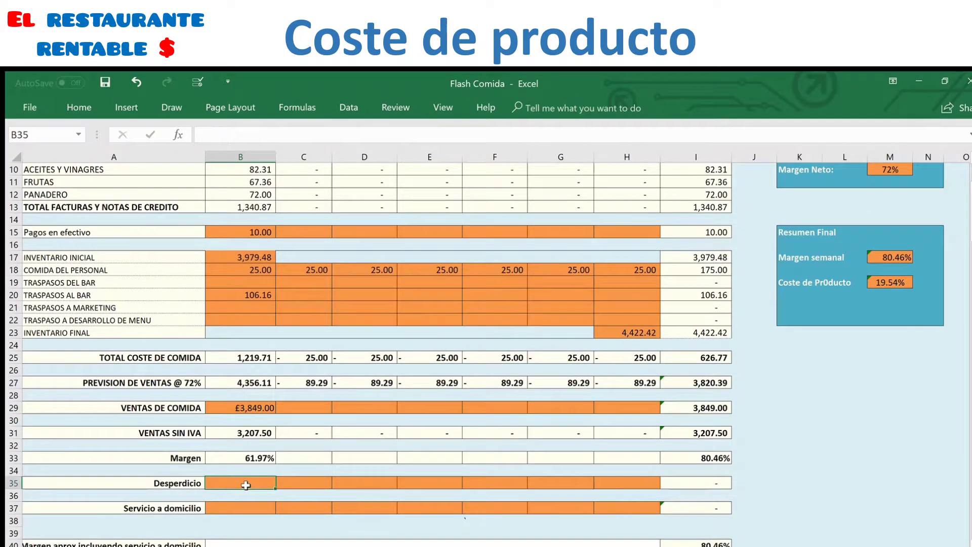
type("15")
key("Return")
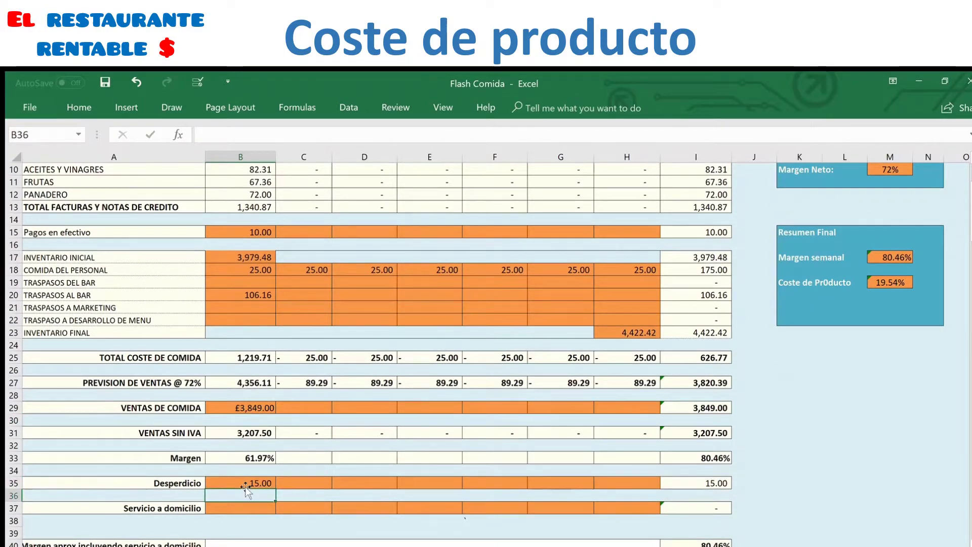
Step: Enter 133.50 as the Servicio a domicilio for Lunes
scroll(246, 489, "down", 1)
left_click(240, 469)
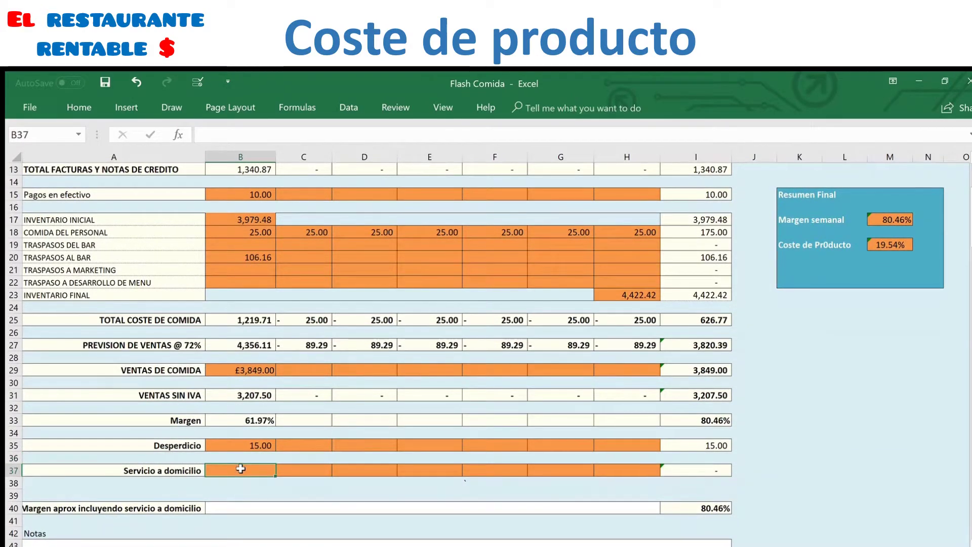
type("133.50")
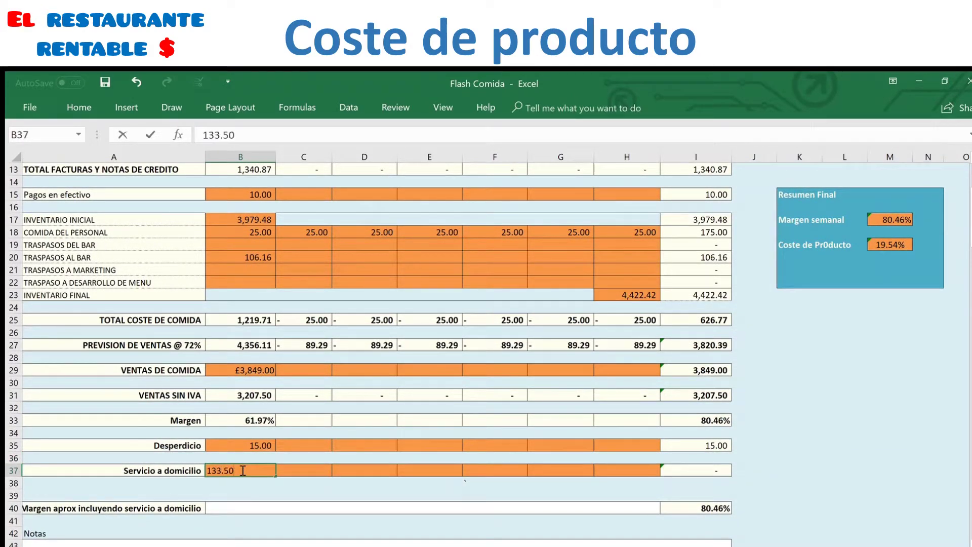
key("Return")
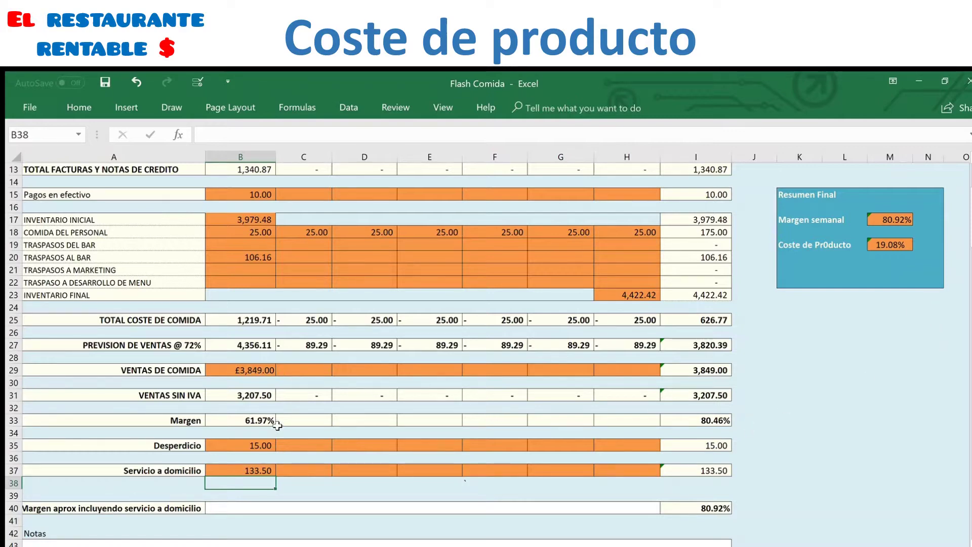
left_click(907, 272)
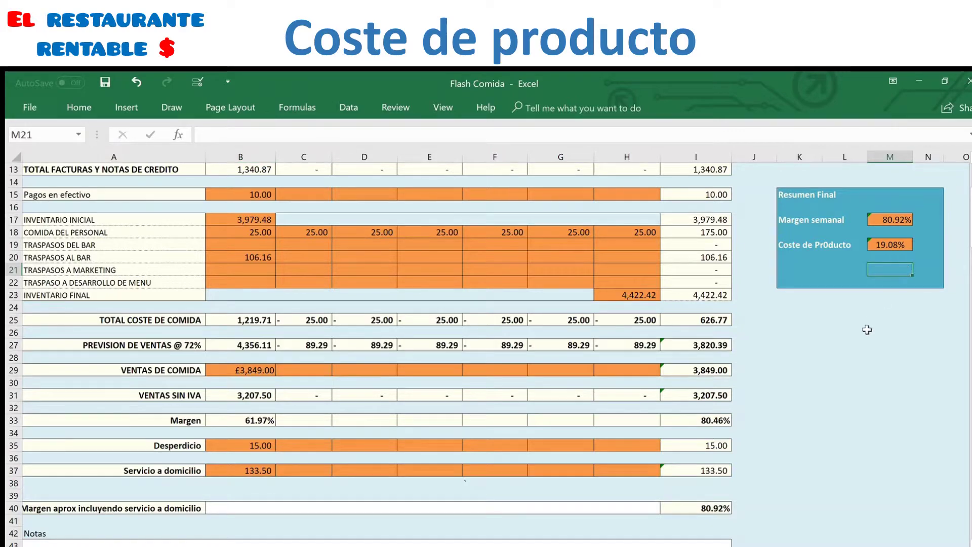
Step: Paste the copied invoices and credit notes dated from 10/07/2018 onwards into the invoice sheet, starting at row 15 of the TIPO column
scroll(810, 332, "up", 4)
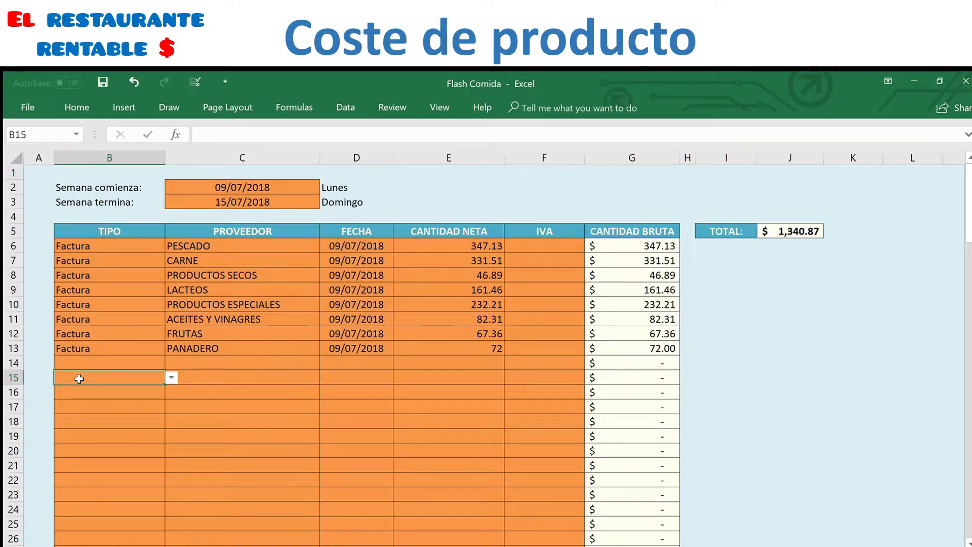
key("ctrl+v")
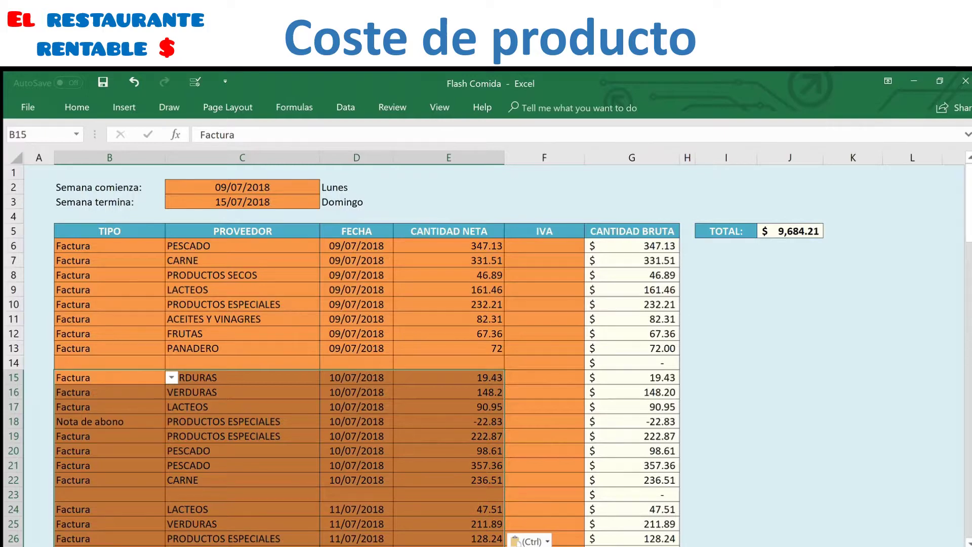
left_click(110, 377)
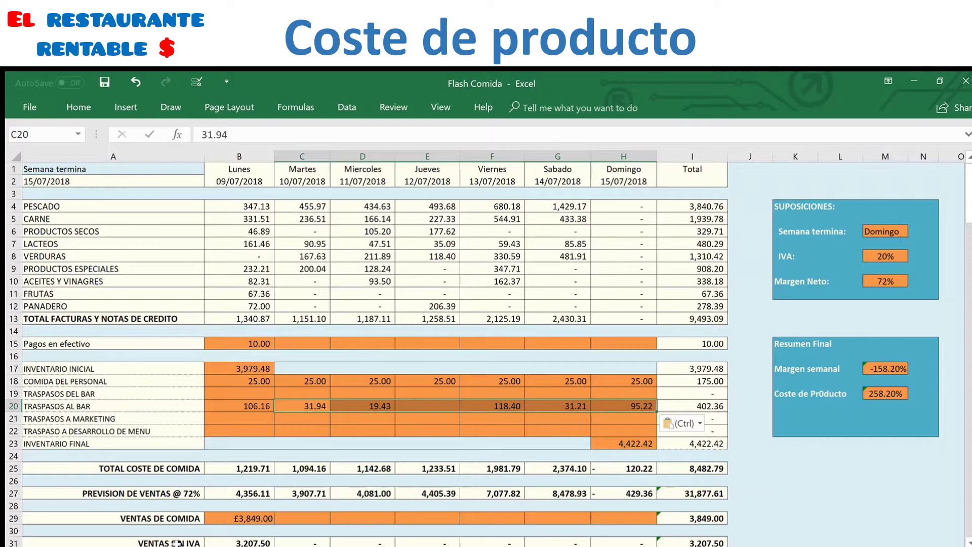
Step: Fill in VENTAS DE COMIDA for Martes through Domingo with 4041.90, 3904.50, 5532.50, 5449.40, 6847.10 and 8057.35
left_click(308, 519)
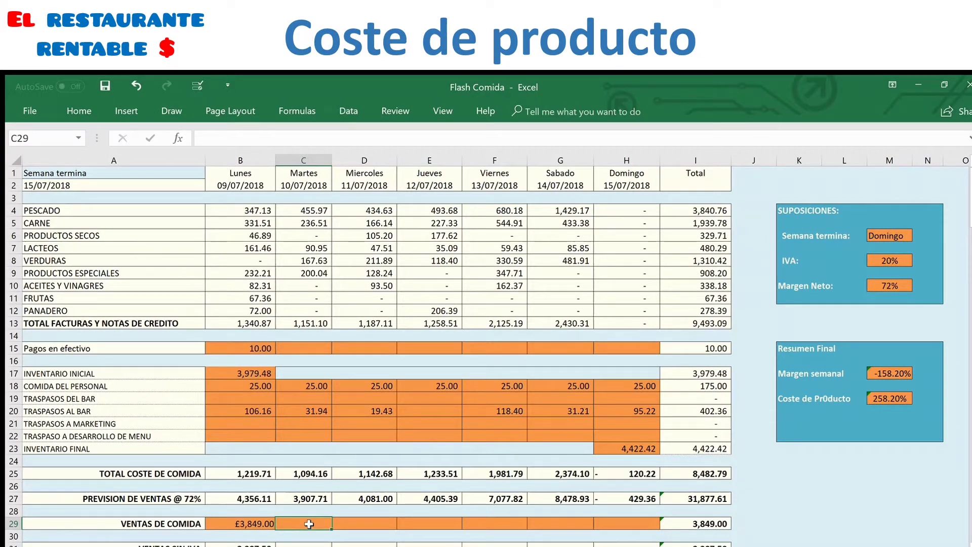
type("4,041.90\t3,904.50\t5,532.50\t5,449.40\t6,847.10\t8,057.35")
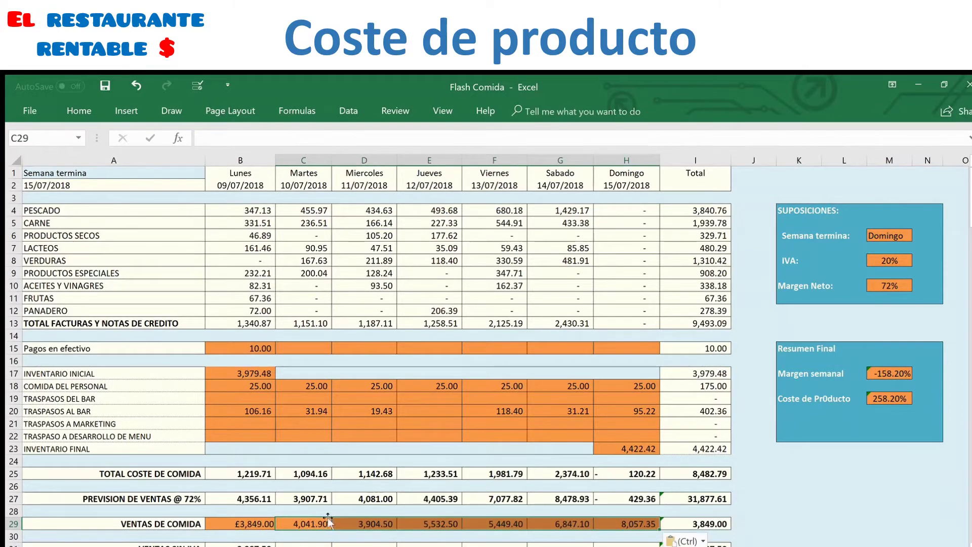
Step: Enter Servicio a domicilio amounts of 150 for Jueves and 25 for Domingo
scroll(430, 456, "down", 3)
scroll(443, 483, "down", 3)
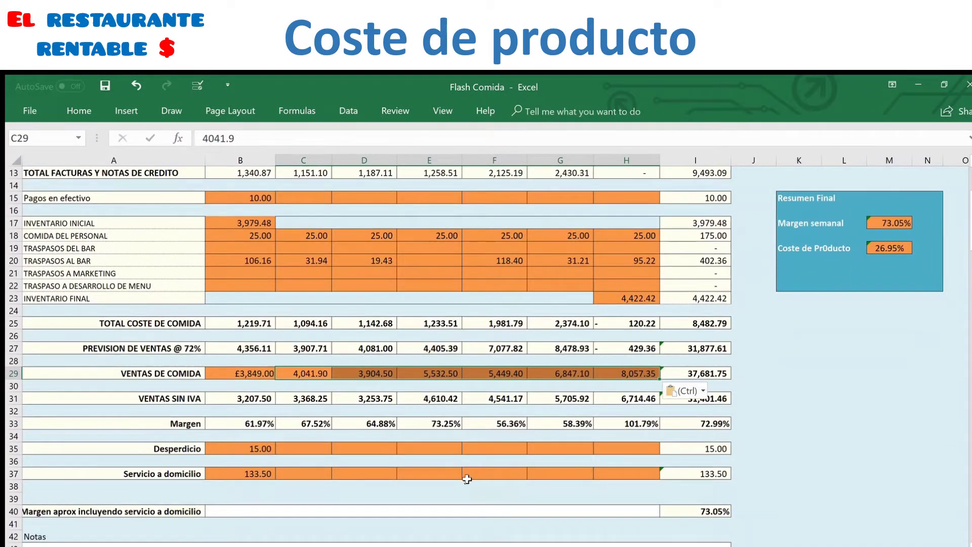
left_click(423, 472)
type("150")
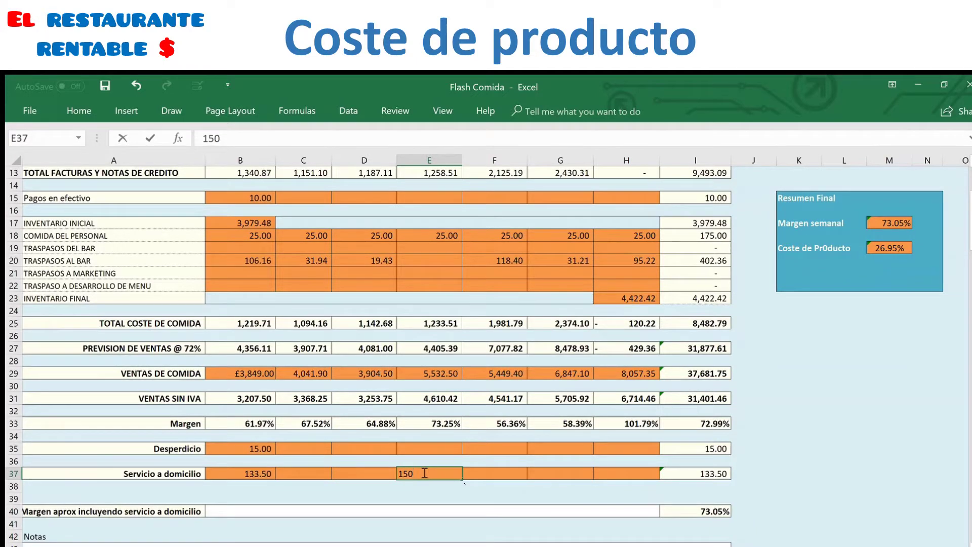
key("Tab")
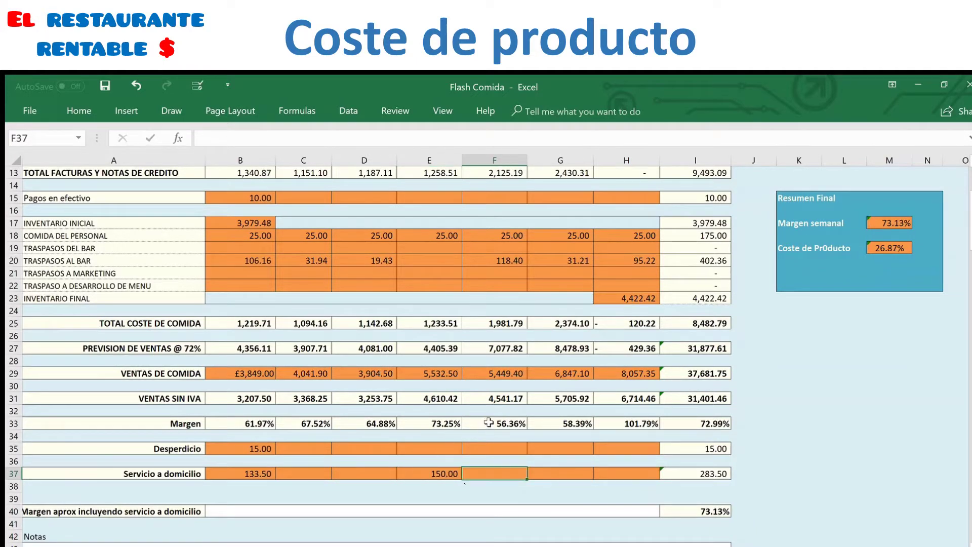
left_click(632, 471)
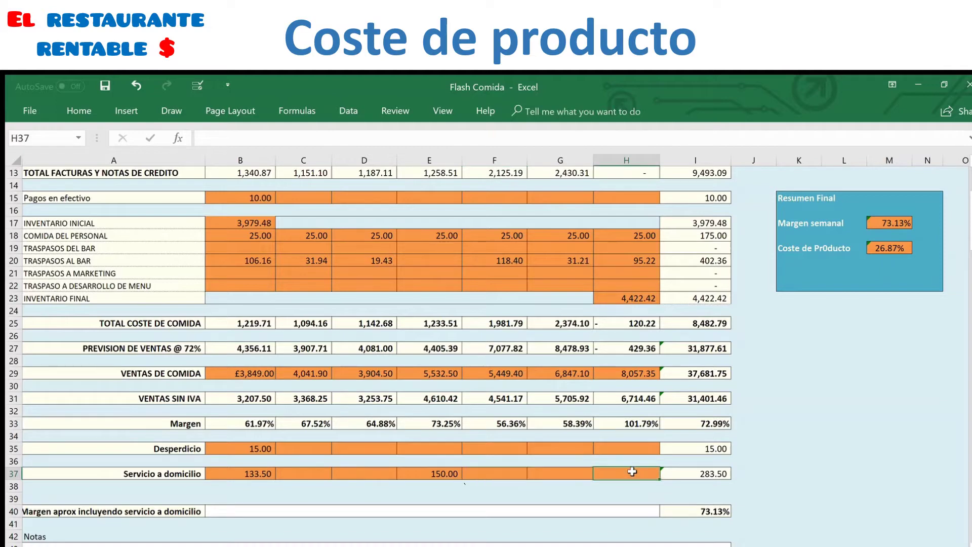
type("25")
Step: Enter 53.44 as the Pagos en efectivo for Domingo
scroll(547, 438, "up", 4)
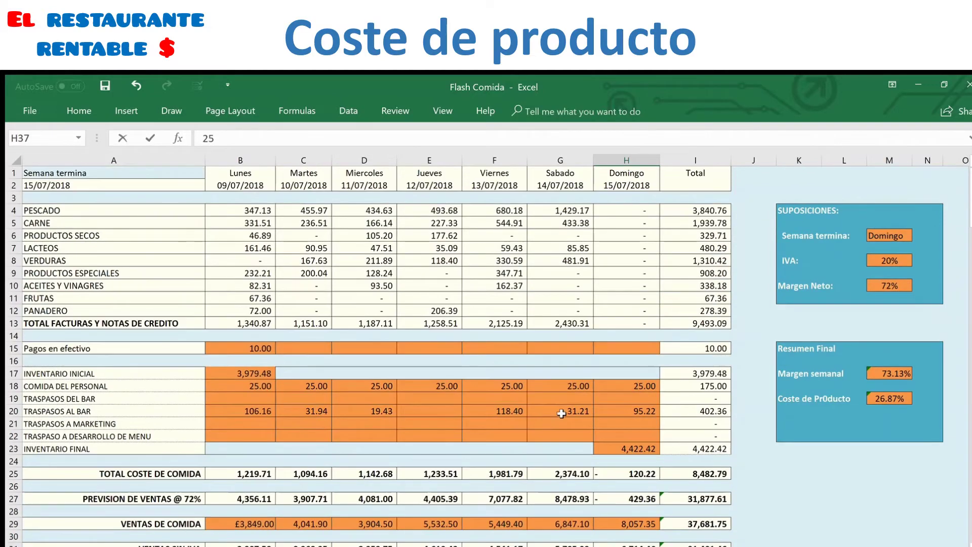
left_click(620, 347)
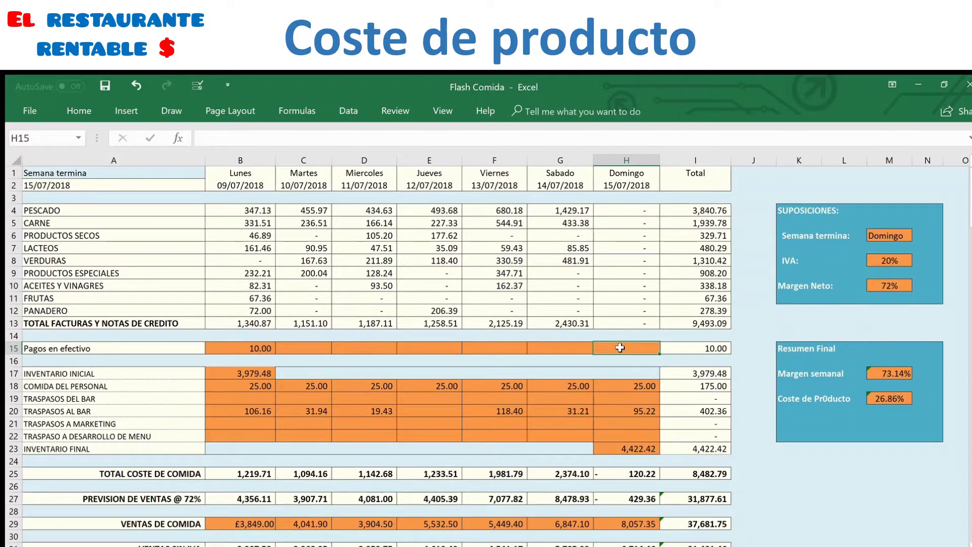
type("53.44")
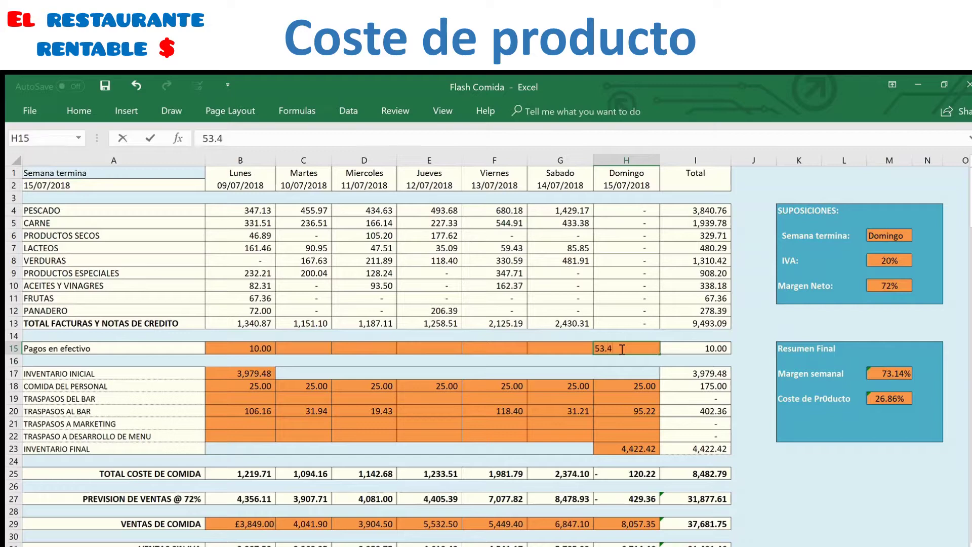
key("ctrl+Return")
key("Return")
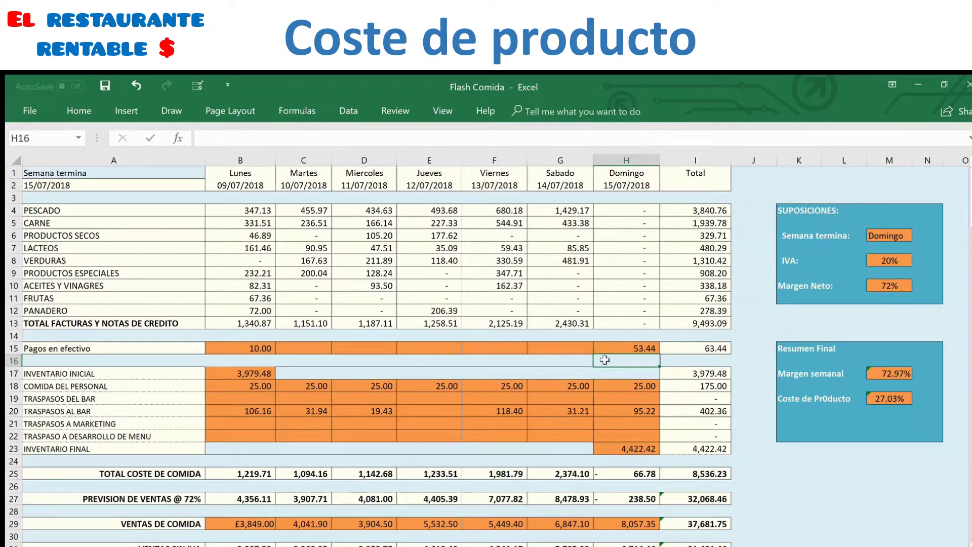
Step: Review the week's invoice total, the initial and final inventories, and the margin and product cost in the Resumen Final
left_click(693, 324)
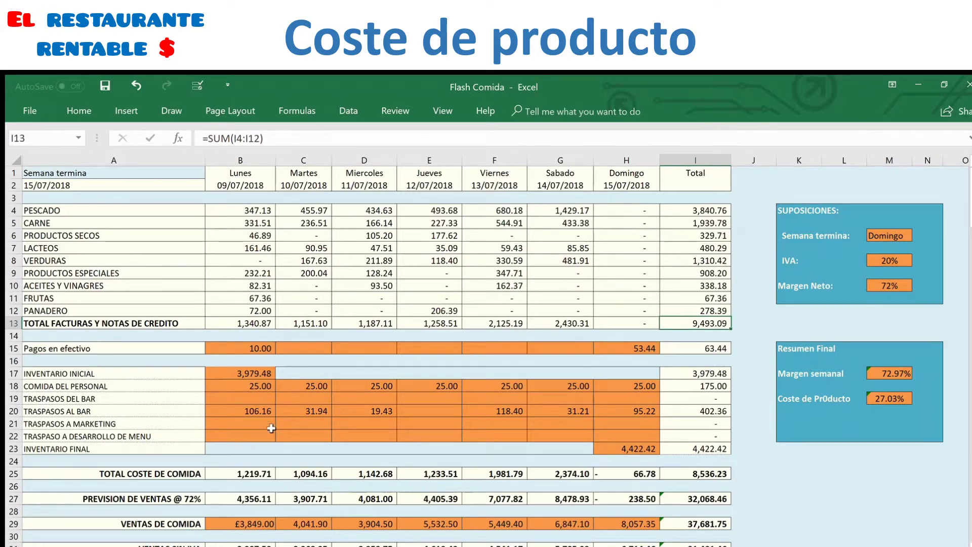
left_click(284, 375)
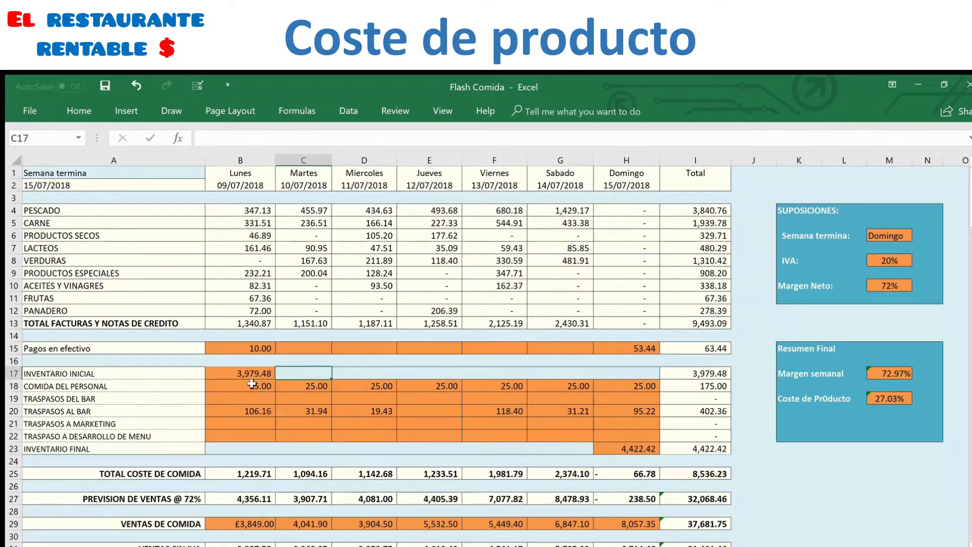
left_click(604, 450)
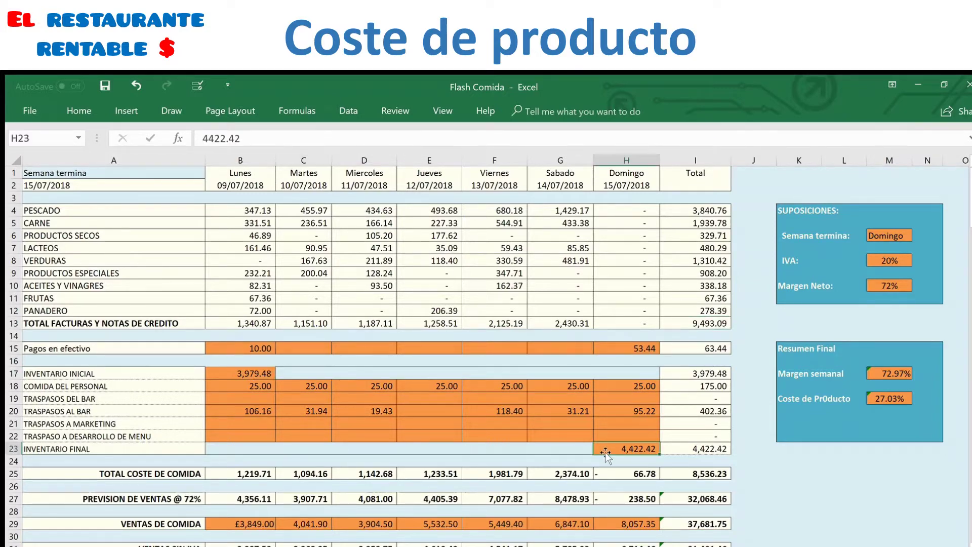
scroll(723, 505, "down", 2)
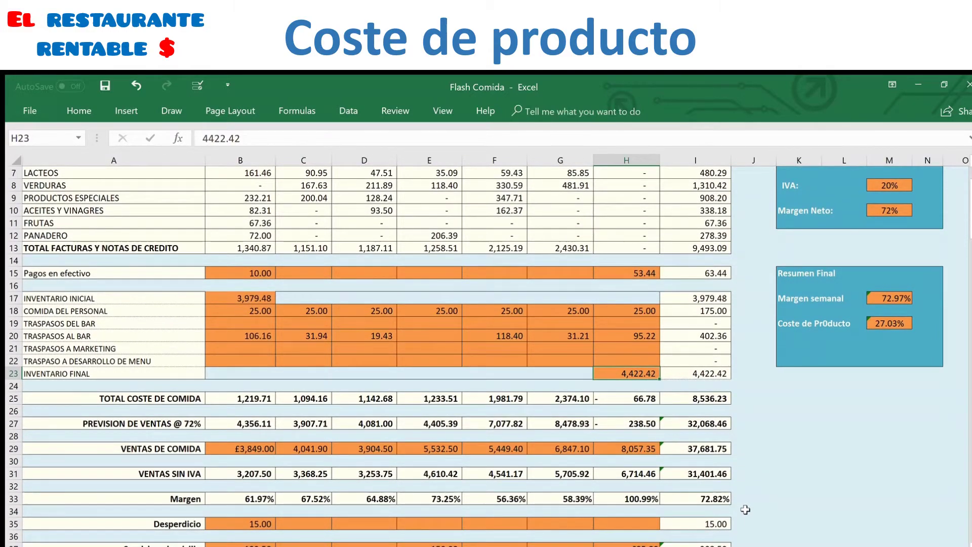
scroll(745, 511, "down", 2)
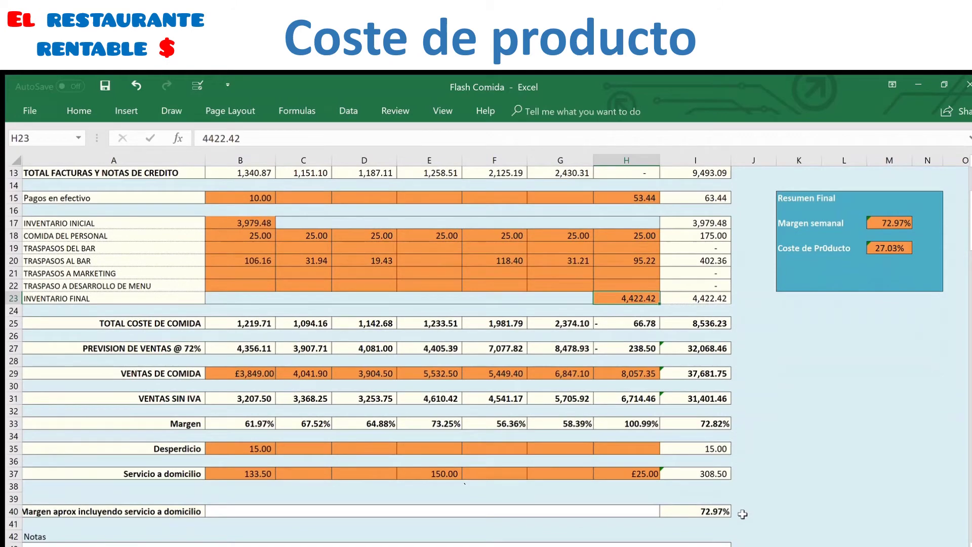
scroll(862, 438, "up", 1)
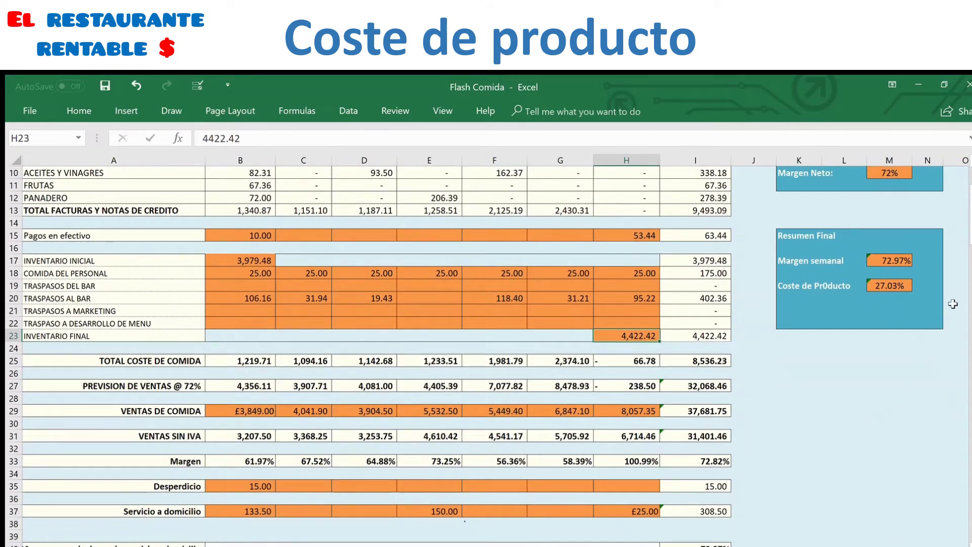